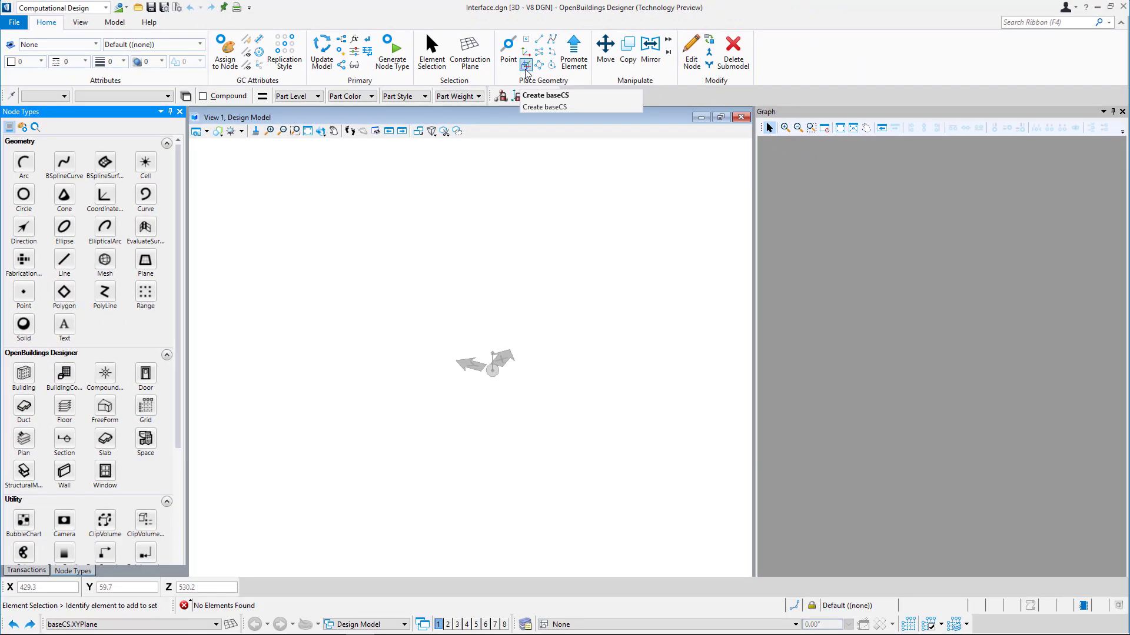
Step: Start a new baseCS and pick Design Model as its holding DGN model
{"action": "left_click", "coordinate": [525, 69]}
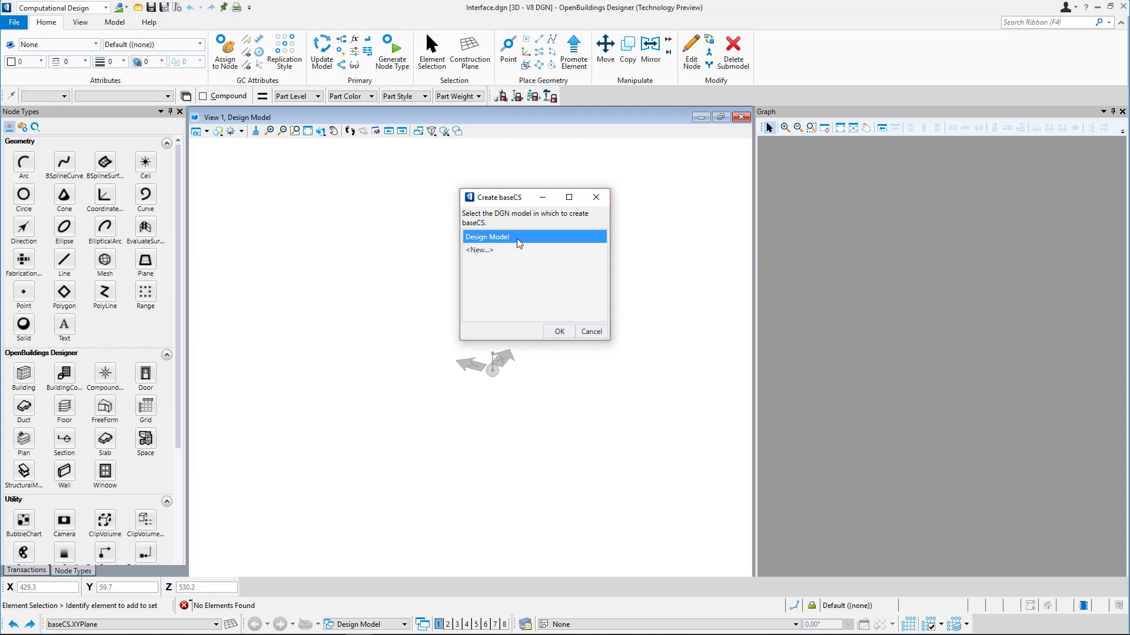
{"action": "left_click", "coordinate": [518, 249]}
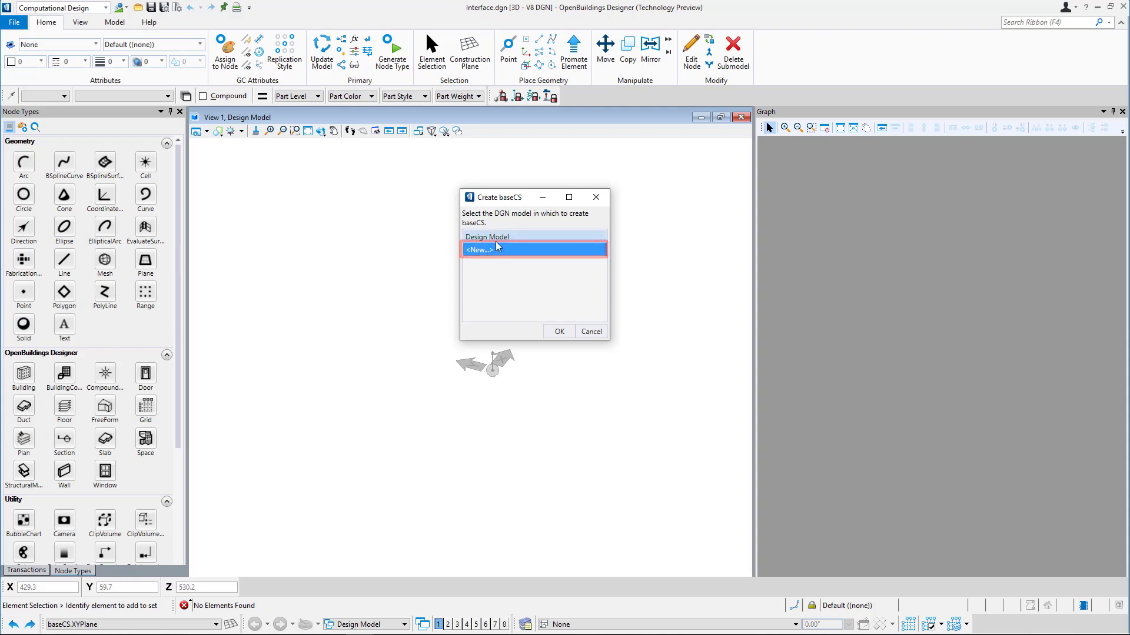
{"action": "left_click", "coordinate": [534, 238]}
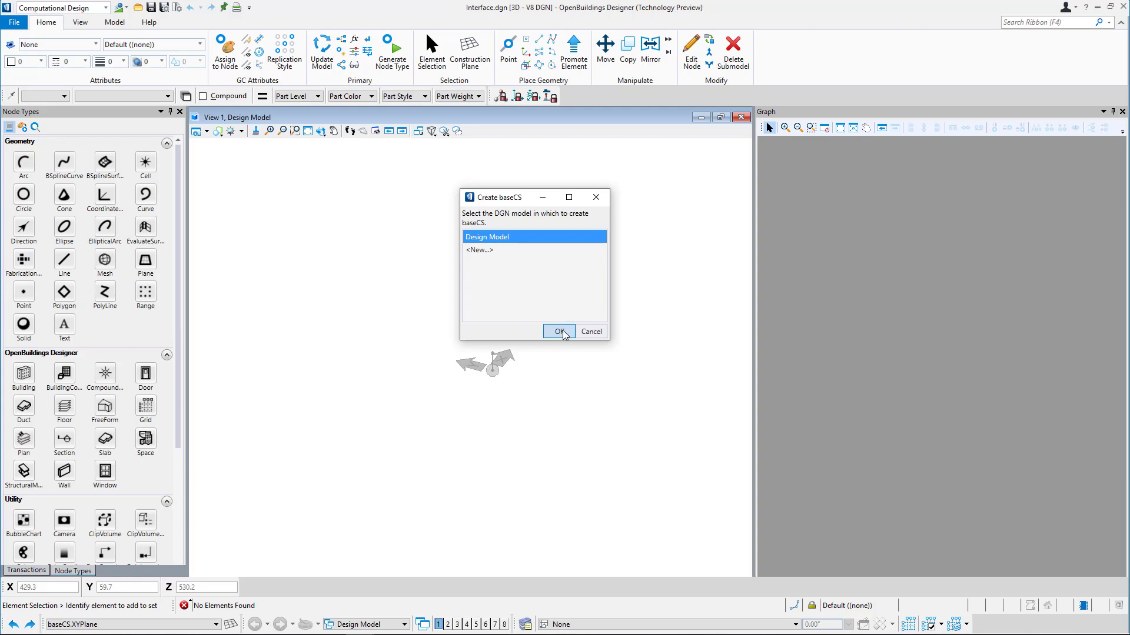
Step: Confirm baseCS in Design Model and fit the view around its planes
{"action": "left_click", "coordinate": [559, 332]}
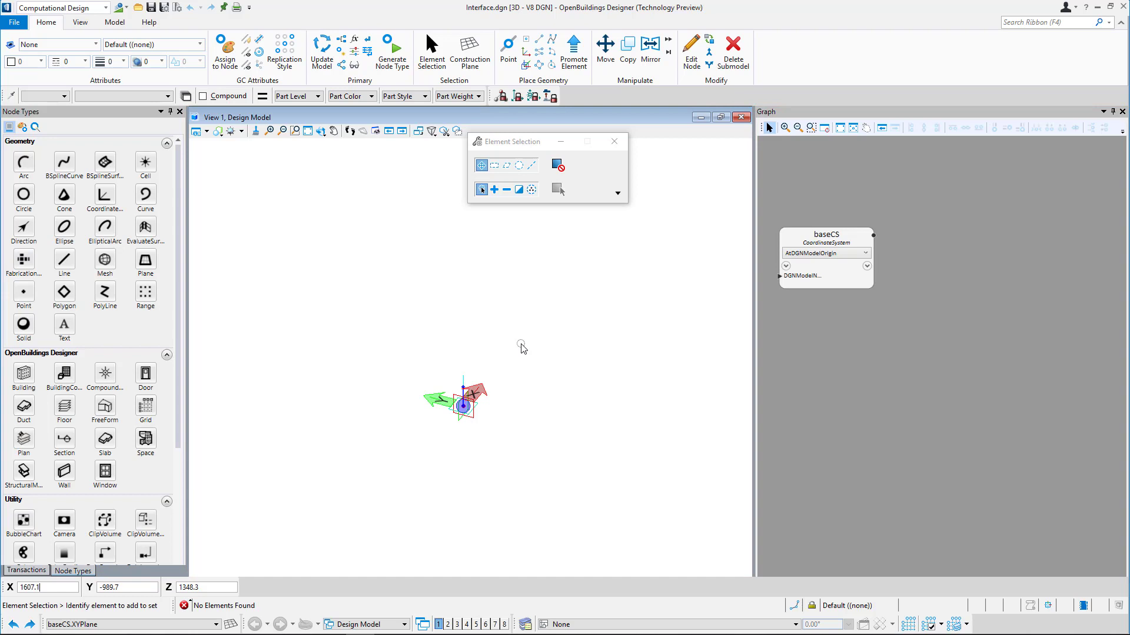
{"action": "left_click", "coordinate": [307, 132]}
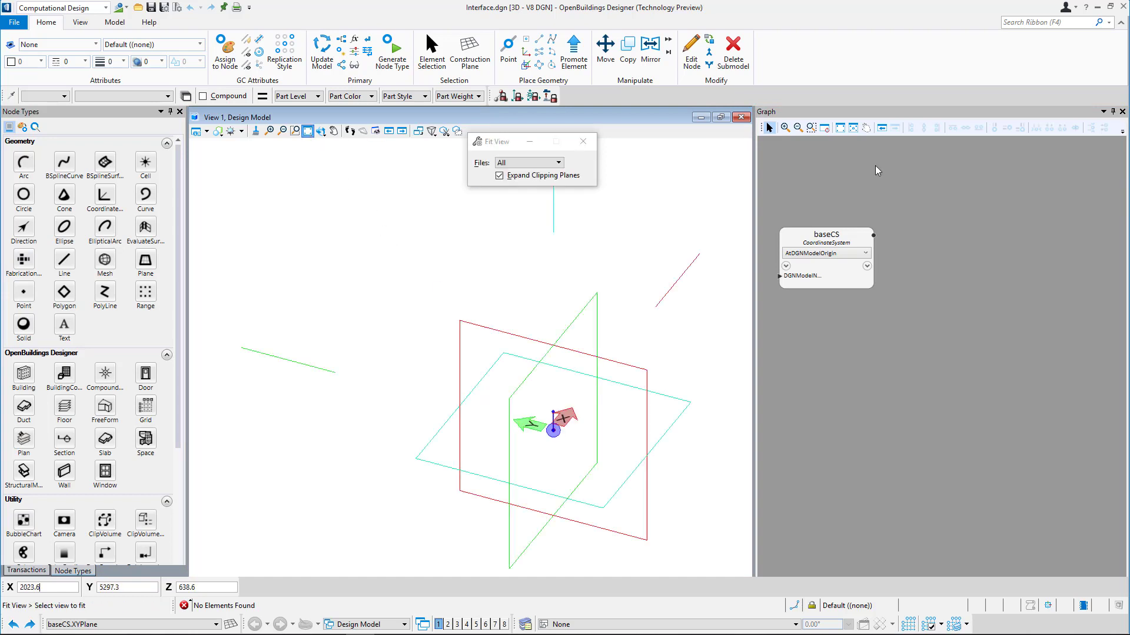
{"action": "left_click", "coordinate": [840, 129]}
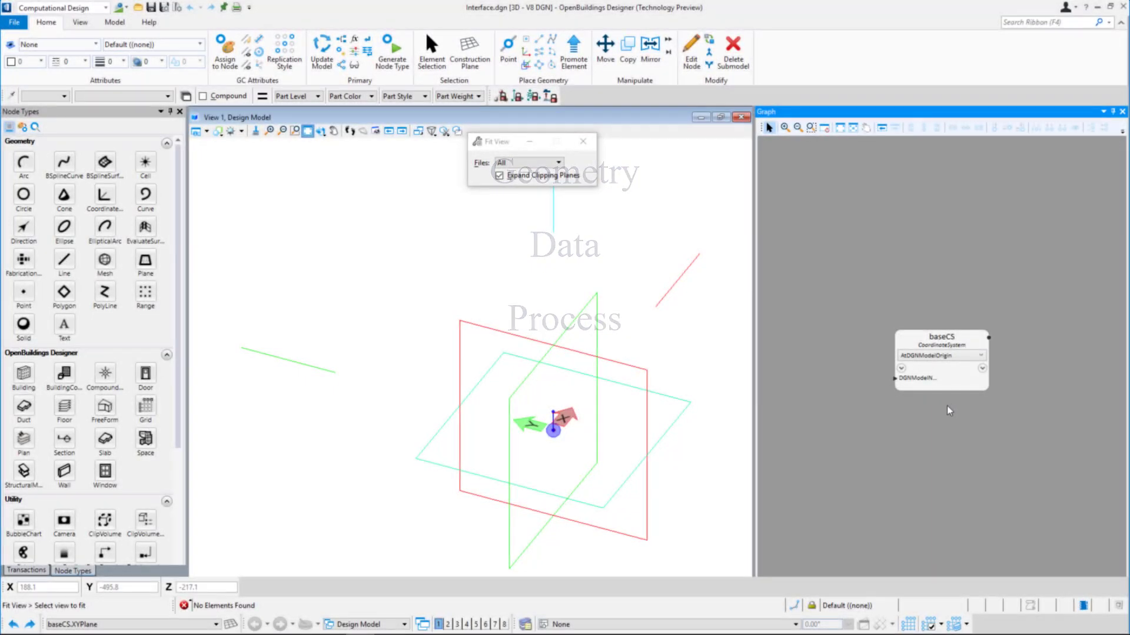
Step: Place point1 in View 1 with the Point tool, wired to baseCS in the graph
{"action": "left_click", "coordinate": [508, 47]}
{"action": "left_click", "coordinate": [404, 168]}
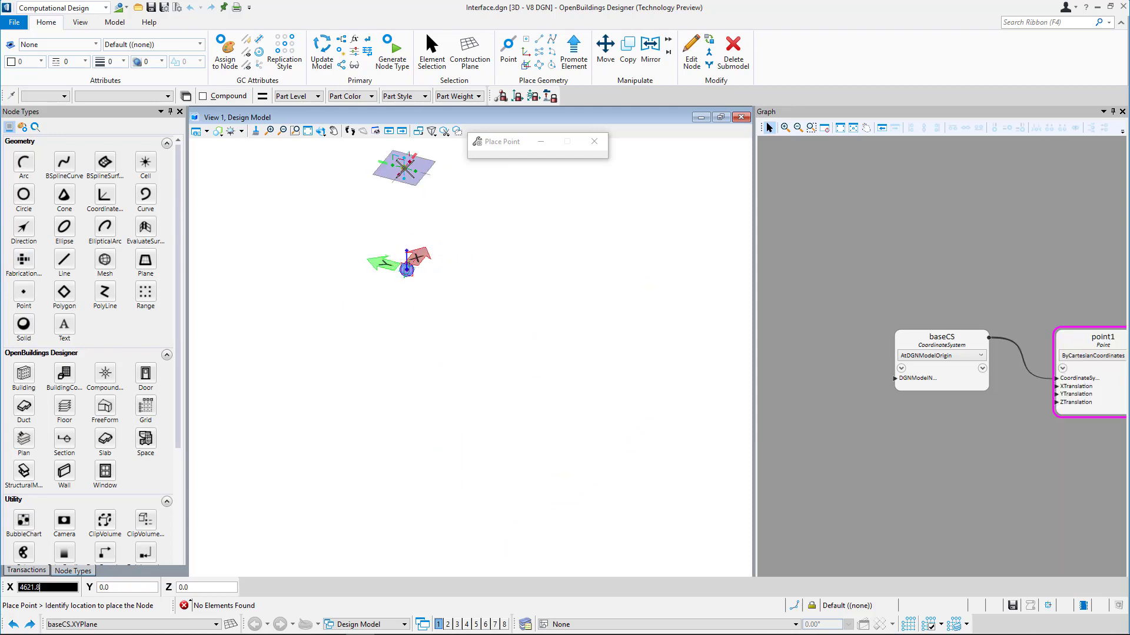
{"action": "left_click", "coordinate": [931, 439]}
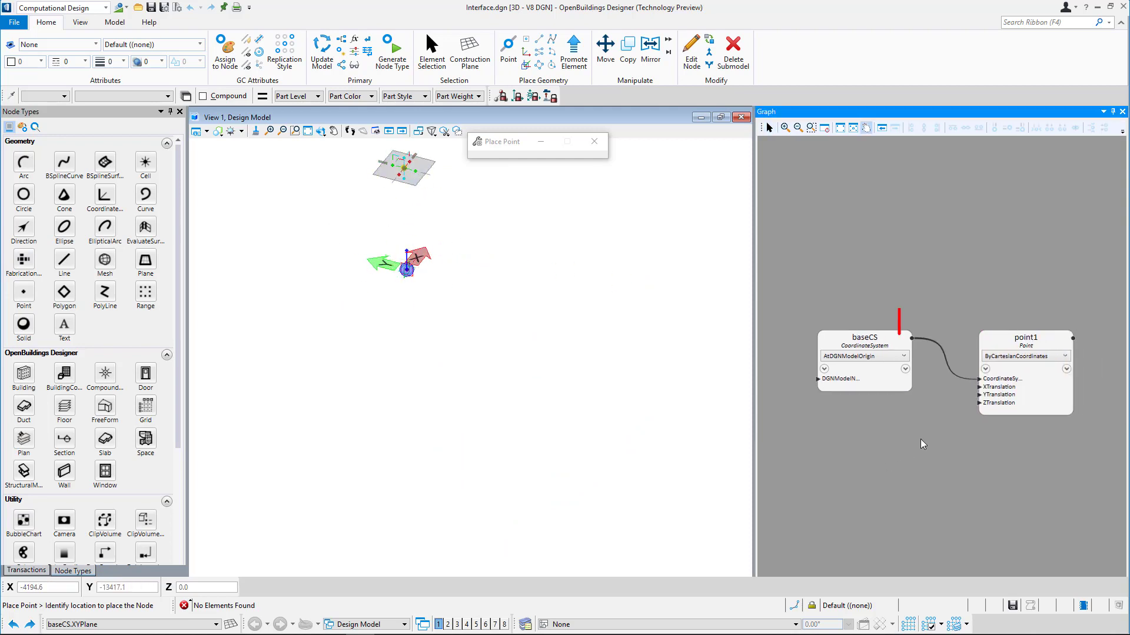
{"action": "scroll", "coordinate": [933, 439], "scroll_direction": "up", "scroll_amount": 2}
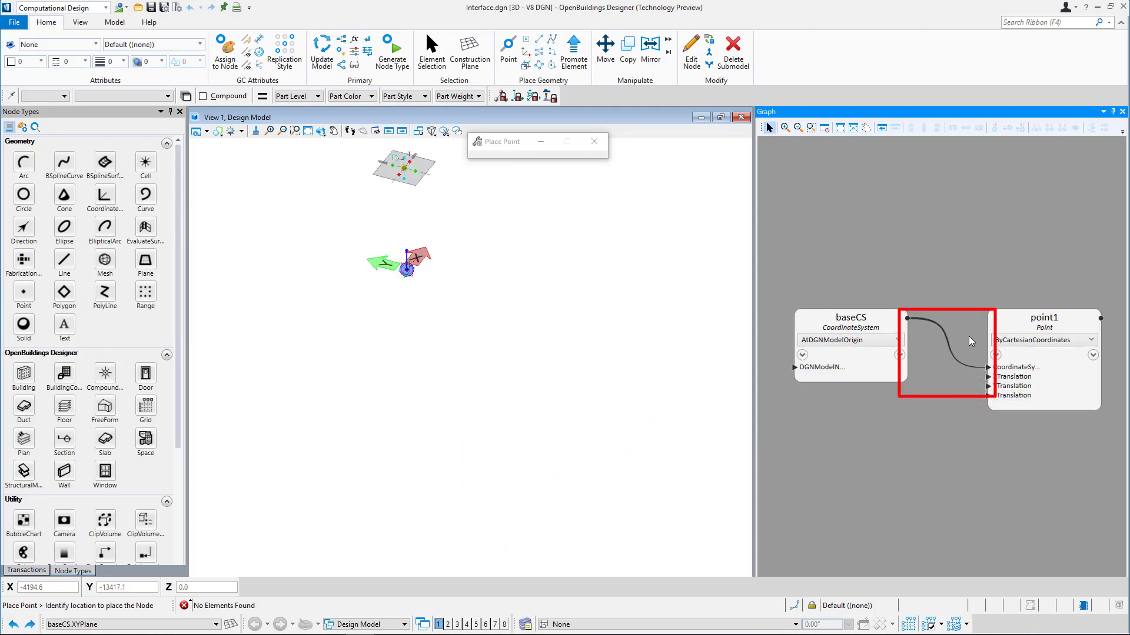
{"action": "key", "text": "Escape"}
{"action": "mouse_move", "coordinate": [968, 370]}
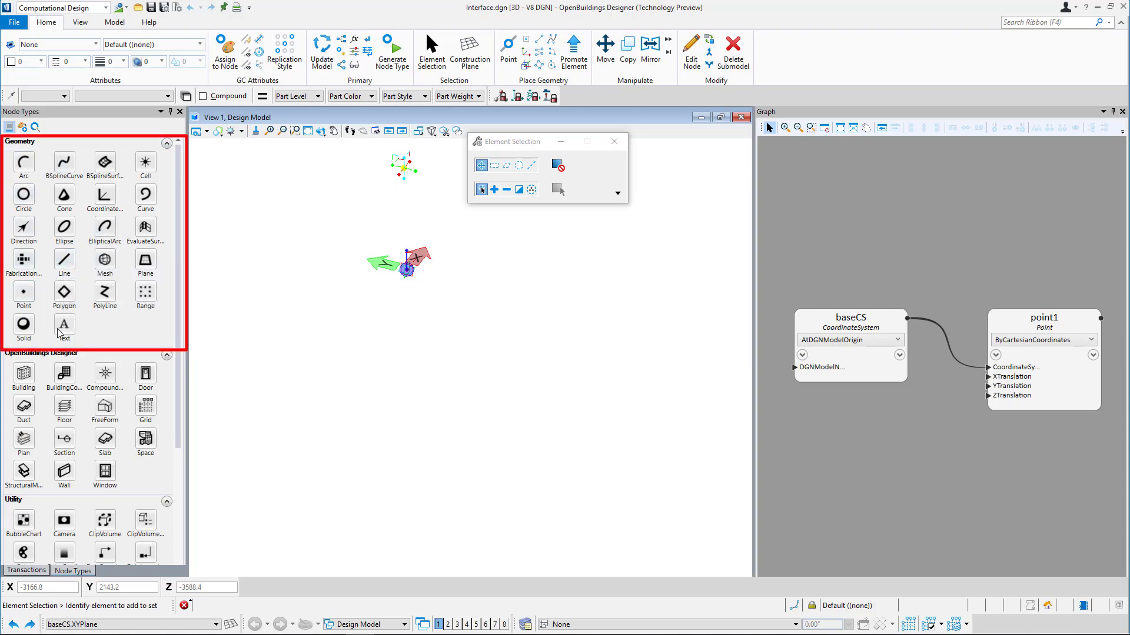
{"action": "scroll", "coordinate": [35, 347], "scroll_direction": "down", "scroll_amount": 1}
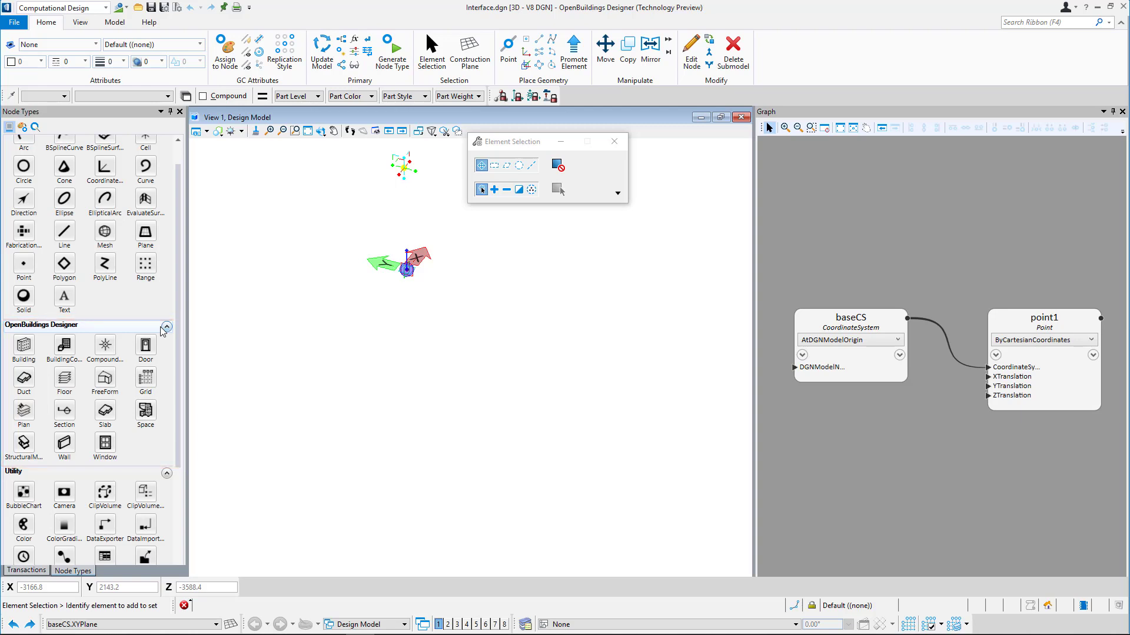
{"action": "scroll", "coordinate": [117, 486], "scroll_direction": "down", "scroll_amount": 5}
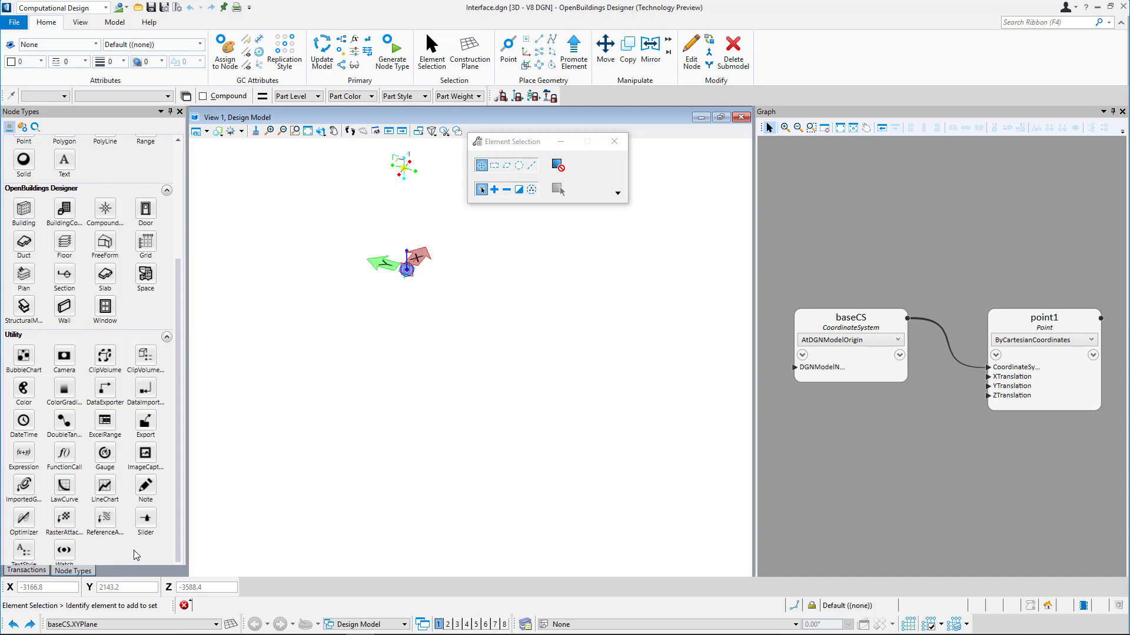
{"action": "scroll", "coordinate": [118, 471], "scroll_direction": "up", "scroll_amount": 4}
Step: Add point2 from the Point node type in Node Types
{"action": "double_click", "coordinate": [27, 242]}
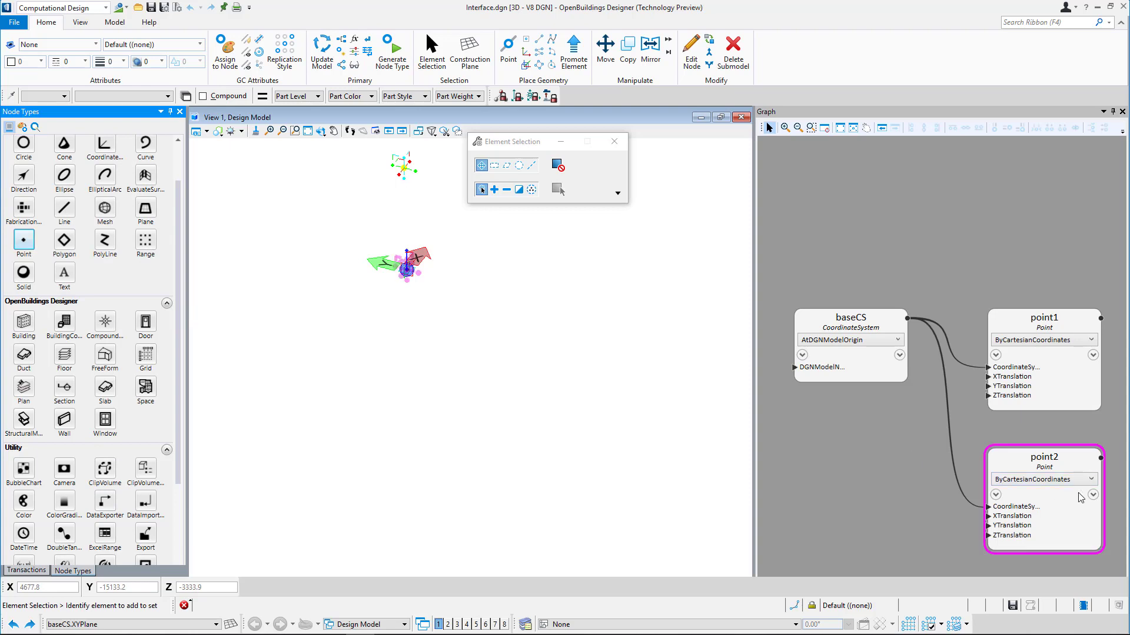
{"action": "scroll", "coordinate": [342, 253], "scroll_direction": "up", "scroll_amount": 5}
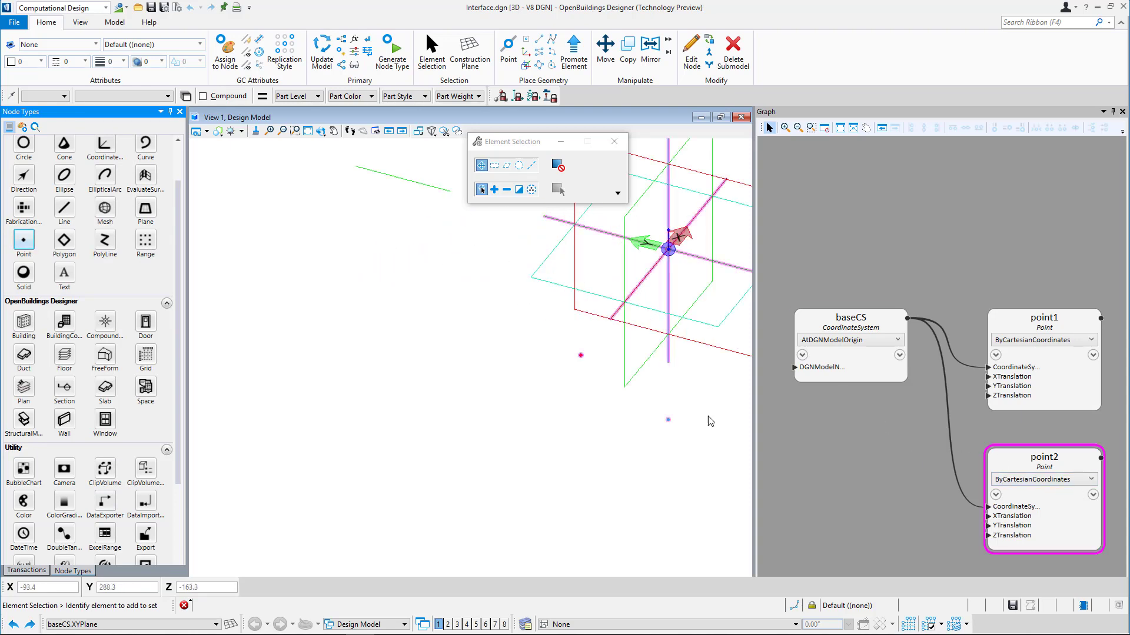
{"action": "scroll", "coordinate": [271, 435], "scroll_direction": "down", "scroll_amount": 5}
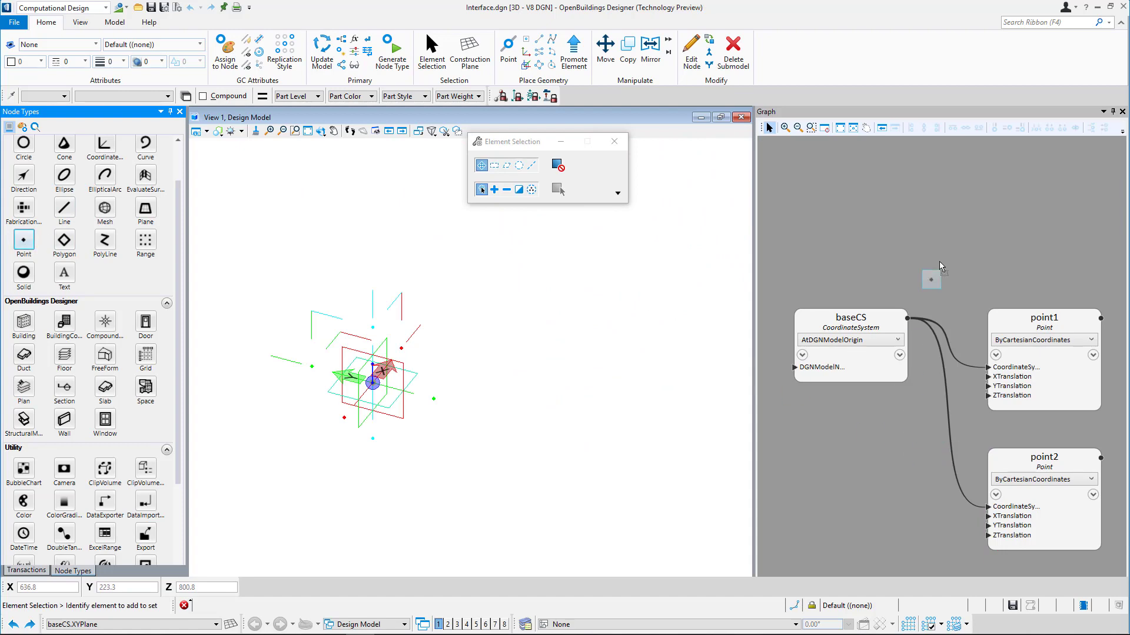
Step: Remove the extra point3 node so only point1 and point2 remain
{"action": "left_click", "coordinate": [859, 530]}
{"action": "middle_click_drag", "start_coordinate": [916, 489], "coordinate": [910, 330]}
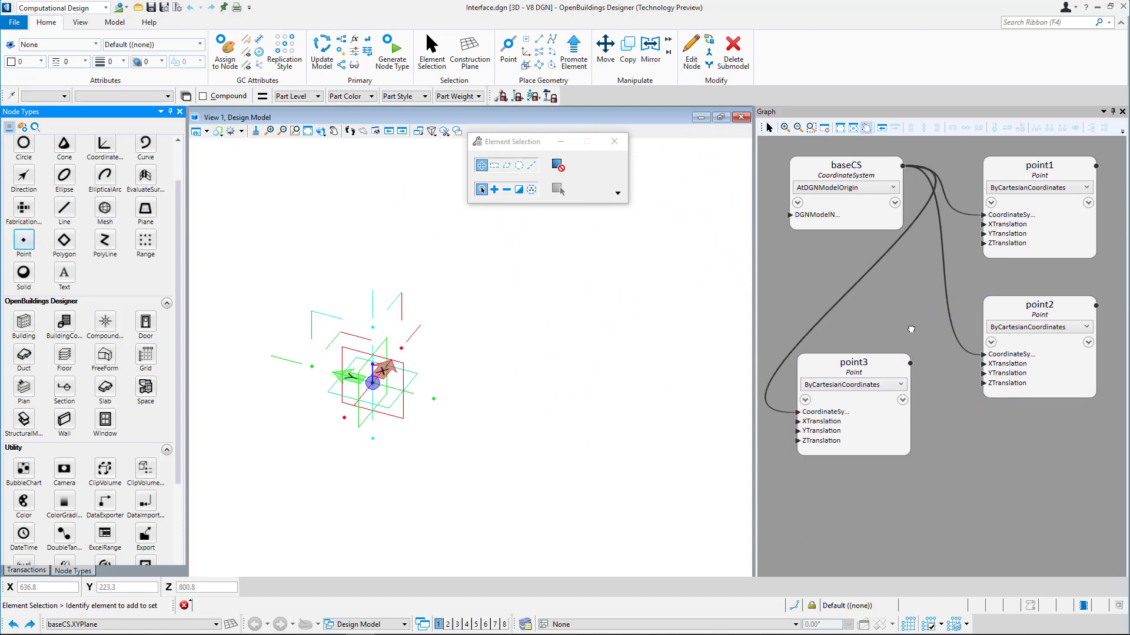
{"action": "left_click", "coordinate": [874, 404]}
{"action": "right_click", "coordinate": [863, 425]}
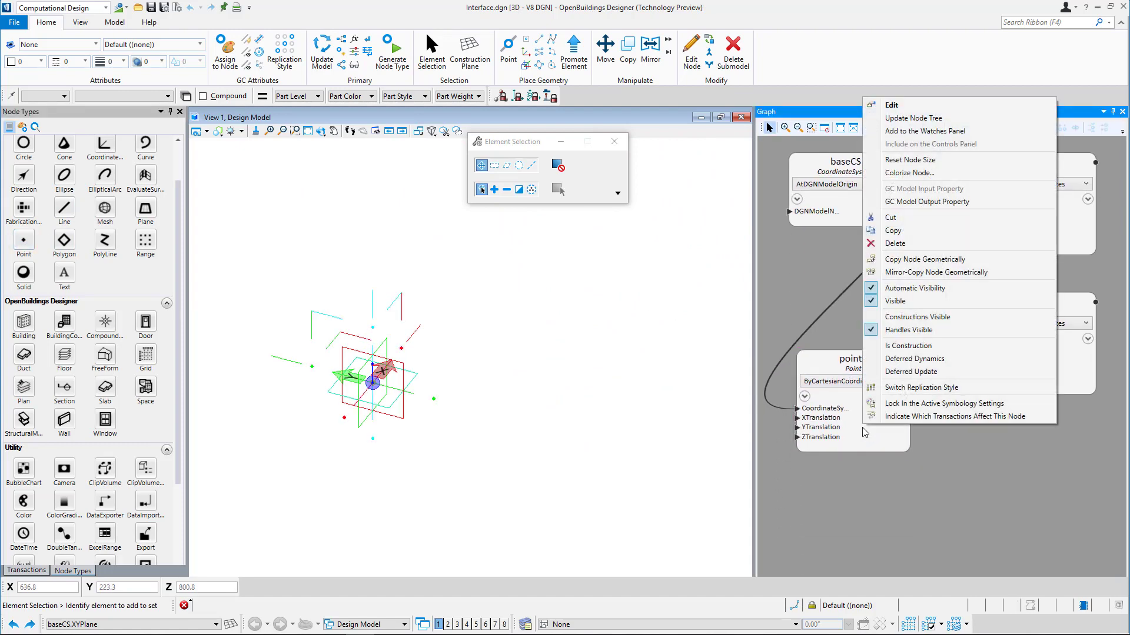
{"action": "left_click", "coordinate": [892, 243]}
{"action": "middle_click_drag", "start_coordinate": [708, 308], "coordinate": [684, 358]}
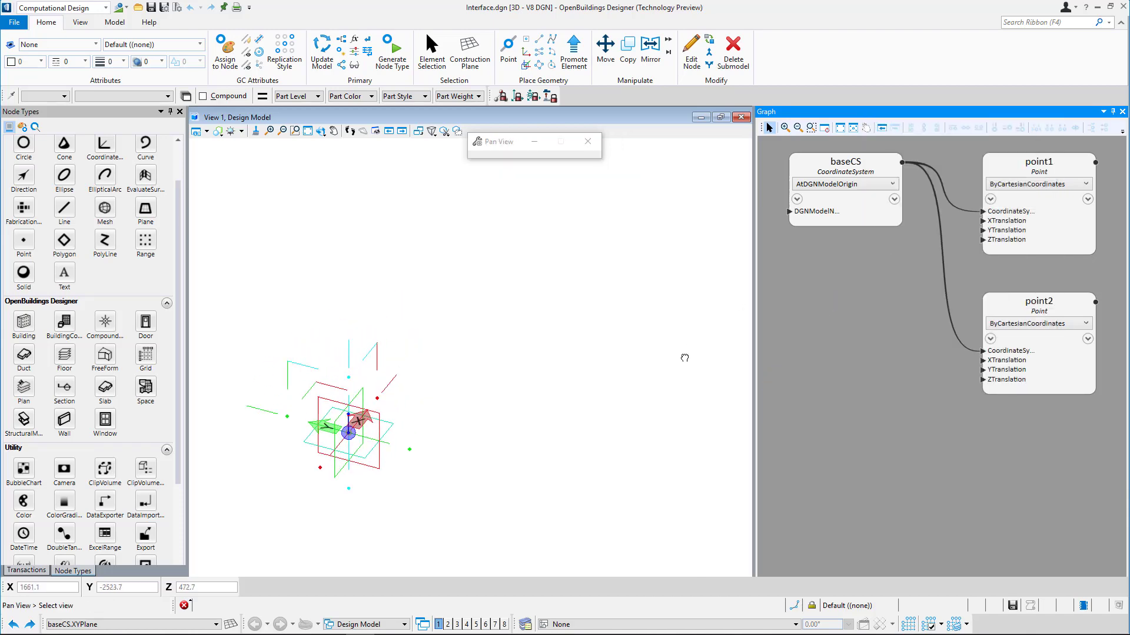
{"action": "right_click", "coordinate": [685, 357]}
Step: Review point2's available techniques, leaving it unchanged
{"action": "middle_click_drag", "start_coordinate": [847, 351], "coordinate": [839, 405]}
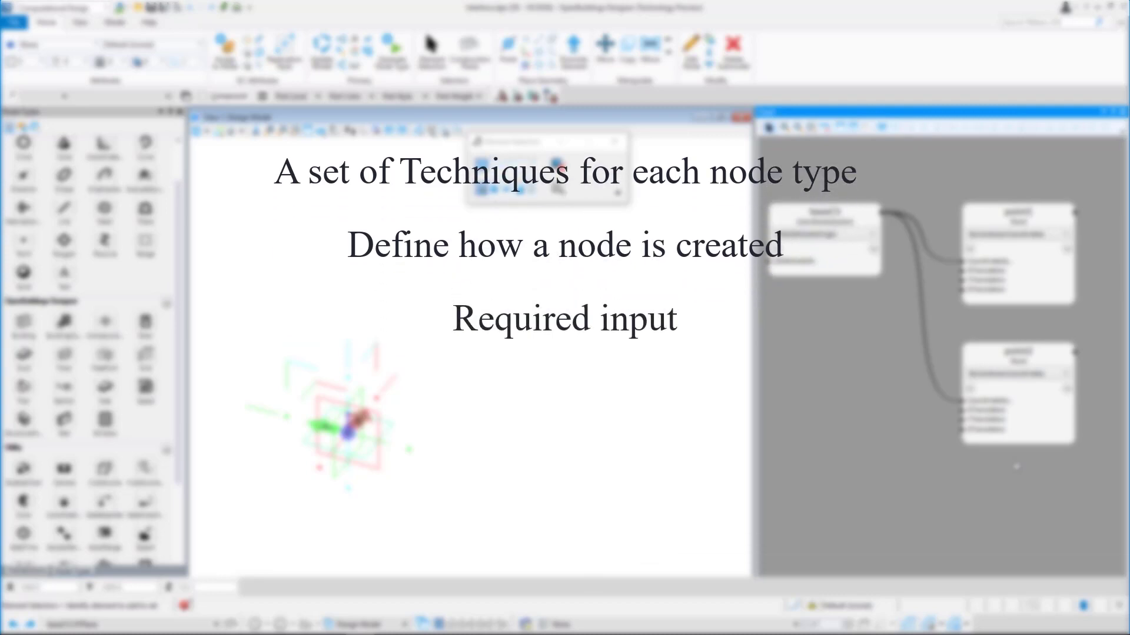
{"action": "left_click", "coordinate": [1069, 376]}
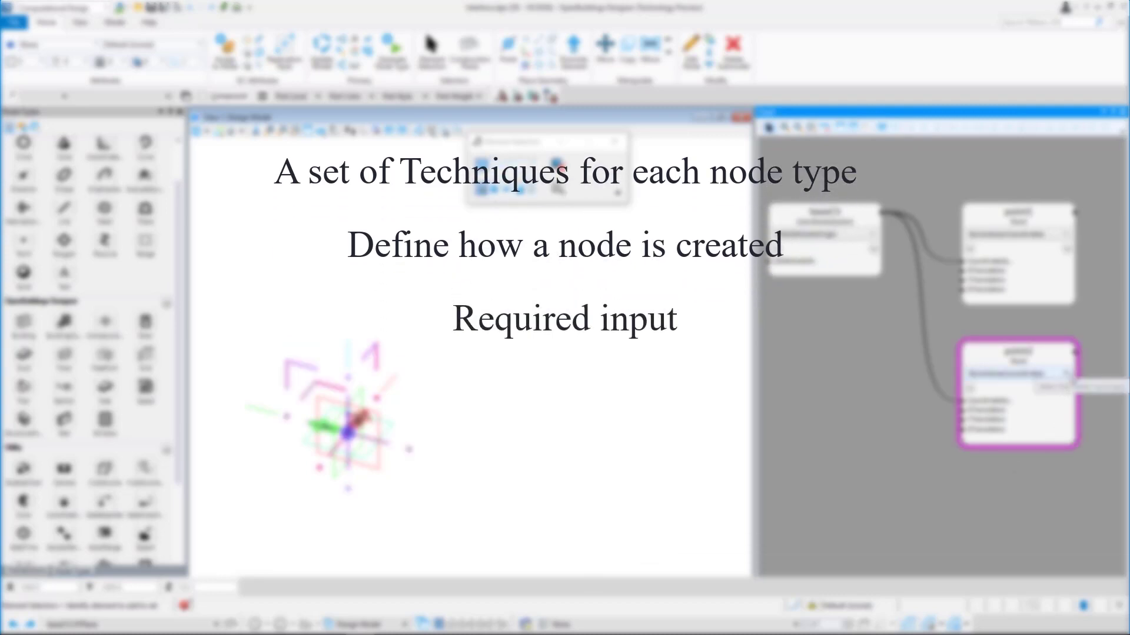
{"action": "left_click", "coordinate": [1066, 374]}
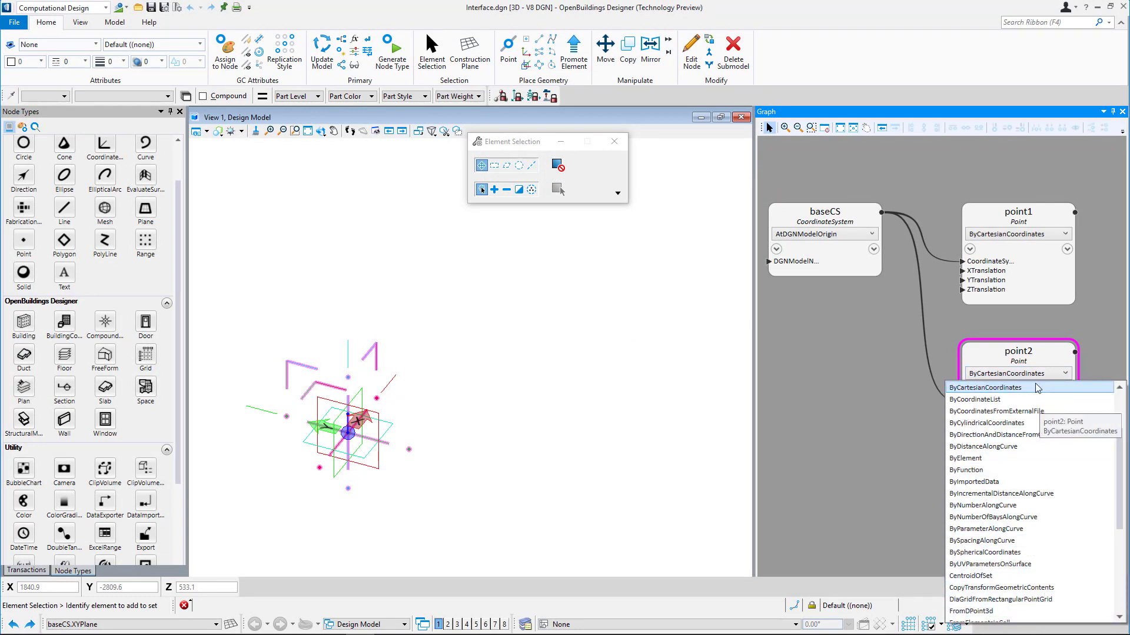
{"action": "left_click", "coordinate": [825, 373]}
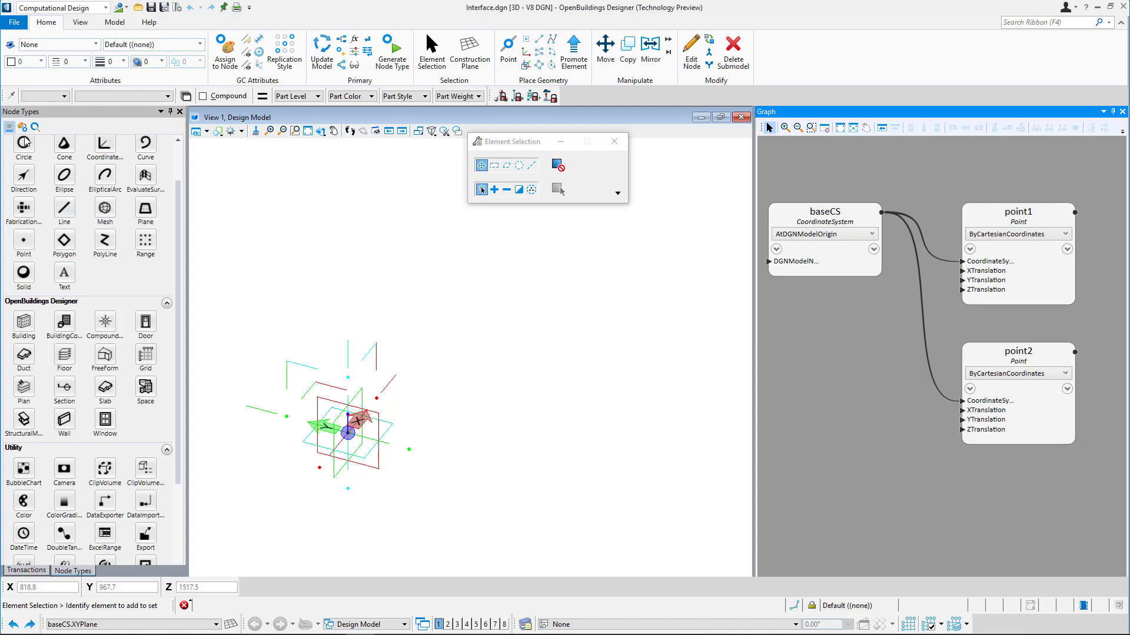
Step: Create line1 using the ByPoints line technique
{"action": "left_click", "coordinate": [62, 213]}
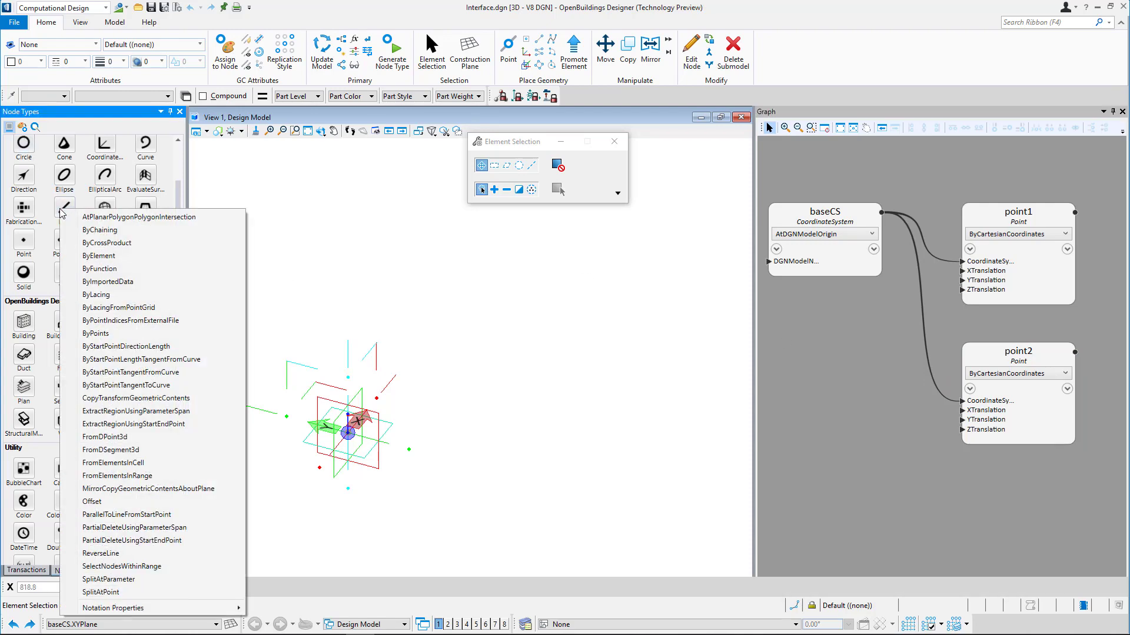
{"action": "left_click", "coordinate": [96, 334]}
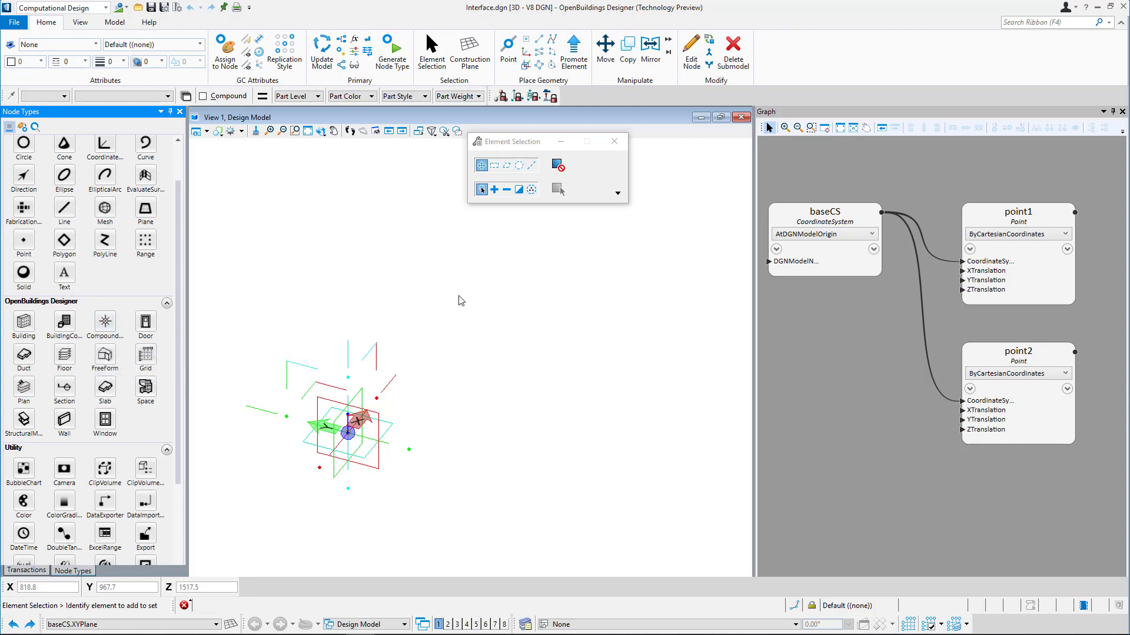
{"action": "scroll", "coordinate": [901, 380], "scroll_direction": "down", "scroll_amount": 3}
{"action": "scroll", "coordinate": [1039, 355], "scroll_direction": "up", "scroll_amount": 1}
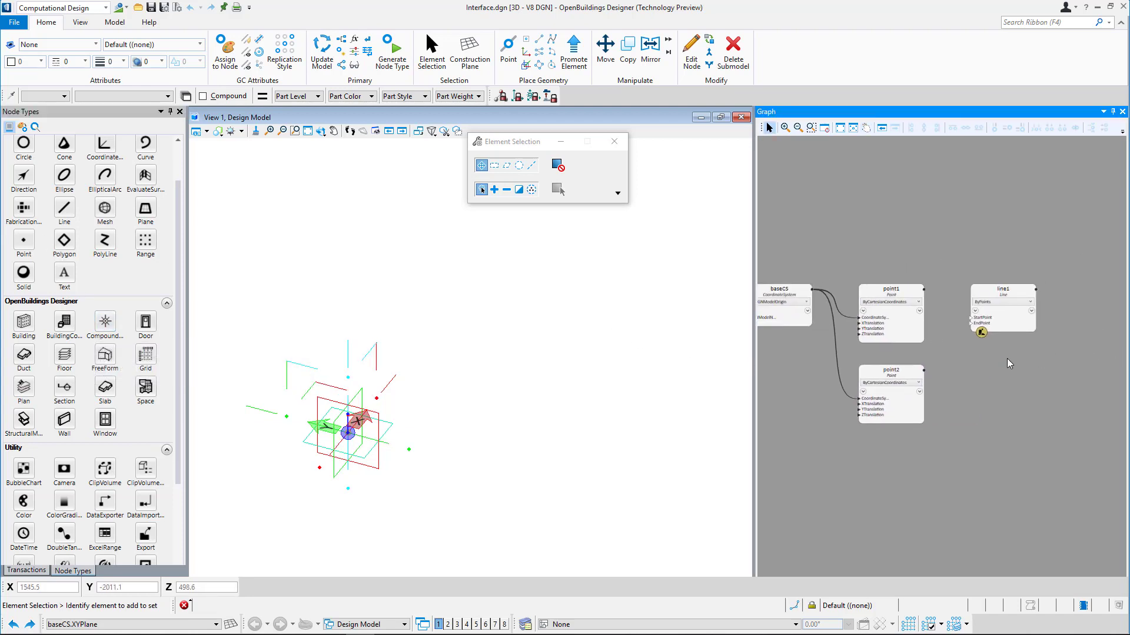
{"action": "scroll", "coordinate": [1006, 358], "scroll_direction": "up", "scroll_amount": 1}
{"action": "scroll", "coordinate": [1059, 306], "scroll_direction": "up", "scroll_amount": 1}
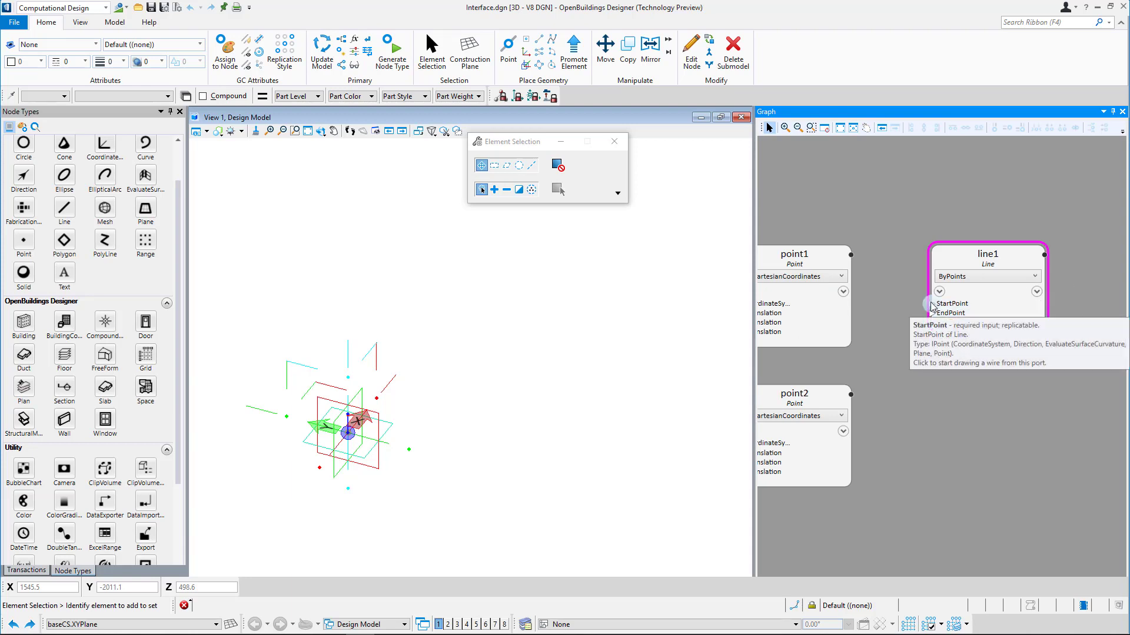
Step: Wire line1's StartPoint to point1 and EndPoint to point2
{"action": "left_click_drag", "start_coordinate": [932, 303], "coordinate": [851, 255]}
{"action": "left_click_drag", "start_coordinate": [930, 314], "coordinate": [850, 394]}
{"action": "scroll", "coordinate": [448, 374], "scroll_direction": "down", "scroll_amount": 5}
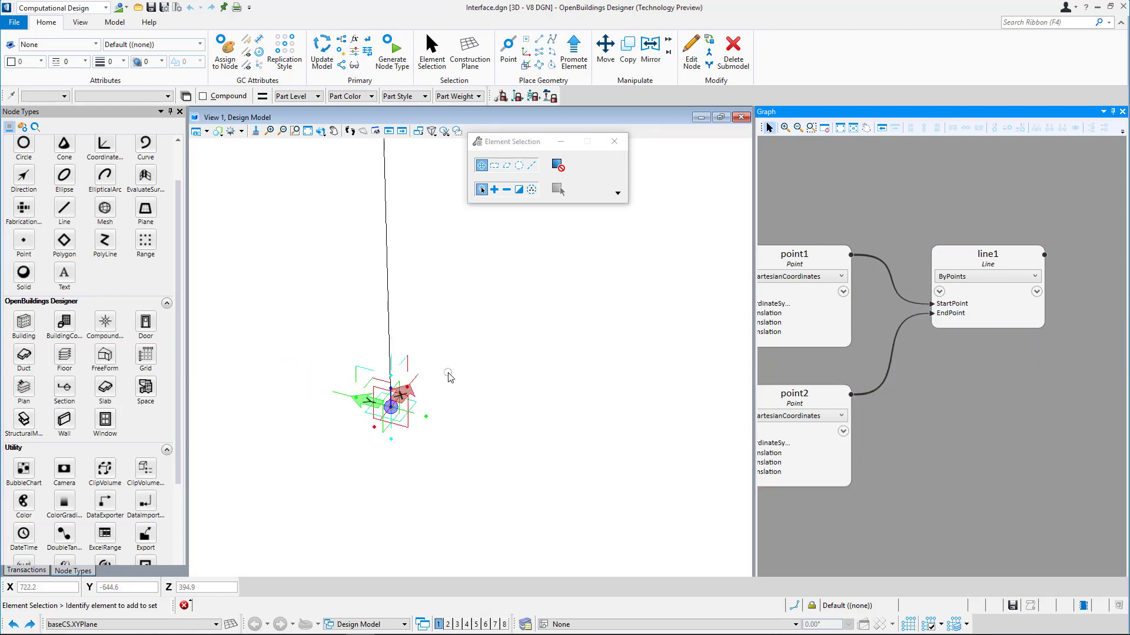
{"action": "middle_click_drag", "start_coordinate": [489, 391], "coordinate": [329, 404], "text": "shift"}
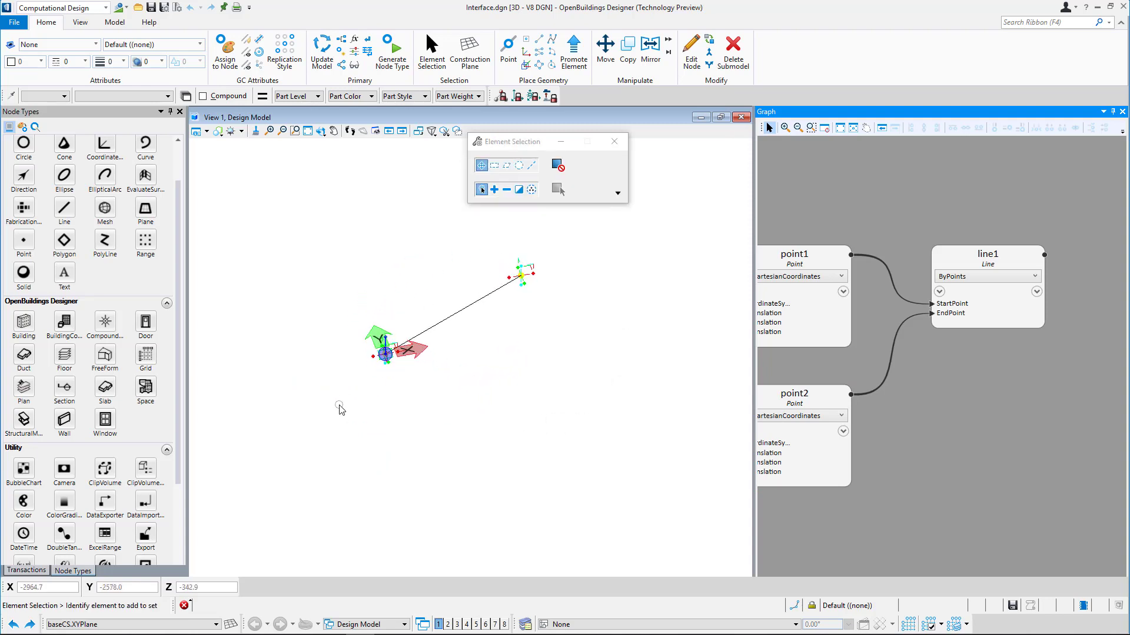
Step: Record 'Add baseCS, line1, point1, point2' as a transaction, then suppress and restore it
{"action": "left_click", "coordinate": [39, 572]}
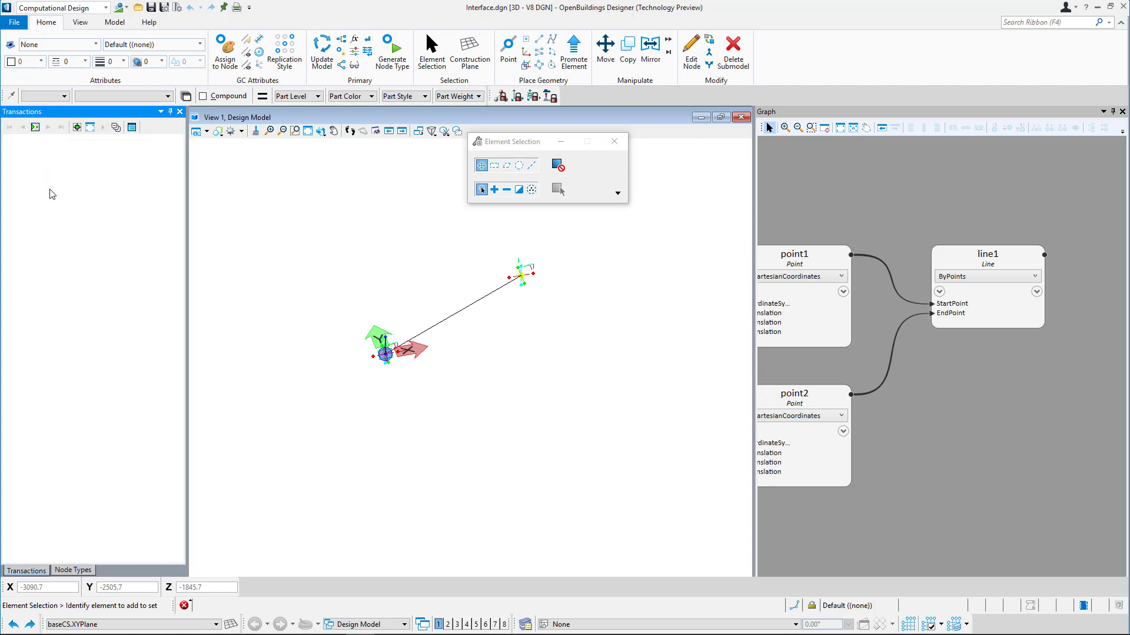
{"action": "left_click", "coordinate": [35, 127]}
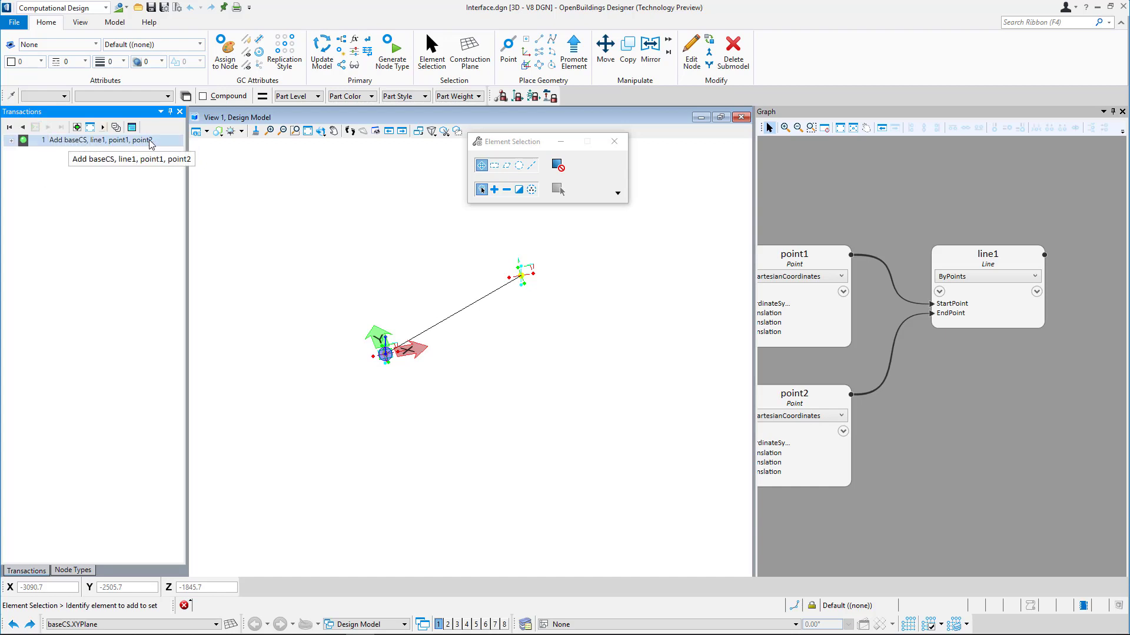
{"action": "left_click", "coordinate": [23, 141]}
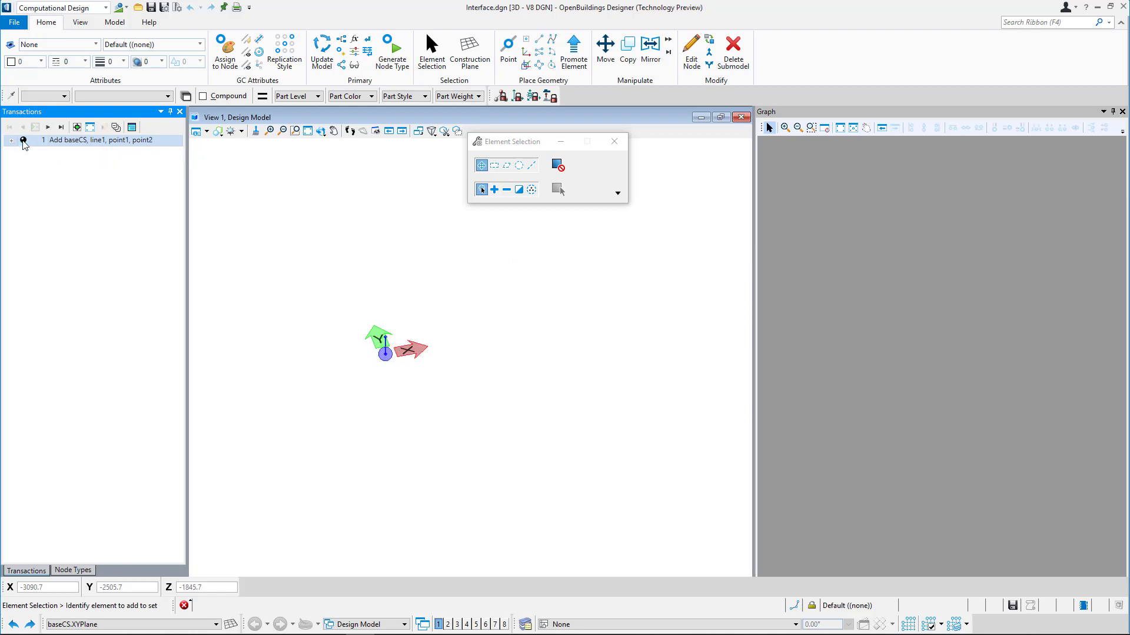
{"action": "left_click", "coordinate": [24, 140]}
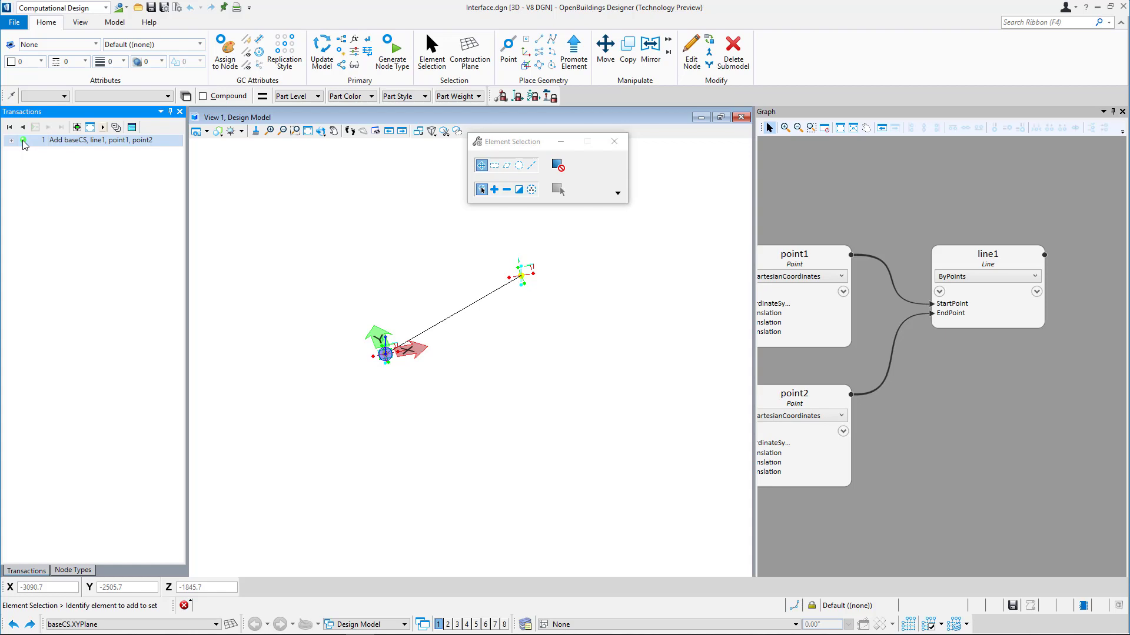
Step: Split the recorded transaction into separate per-node transactions
{"action": "right_click", "coordinate": [77, 143]}
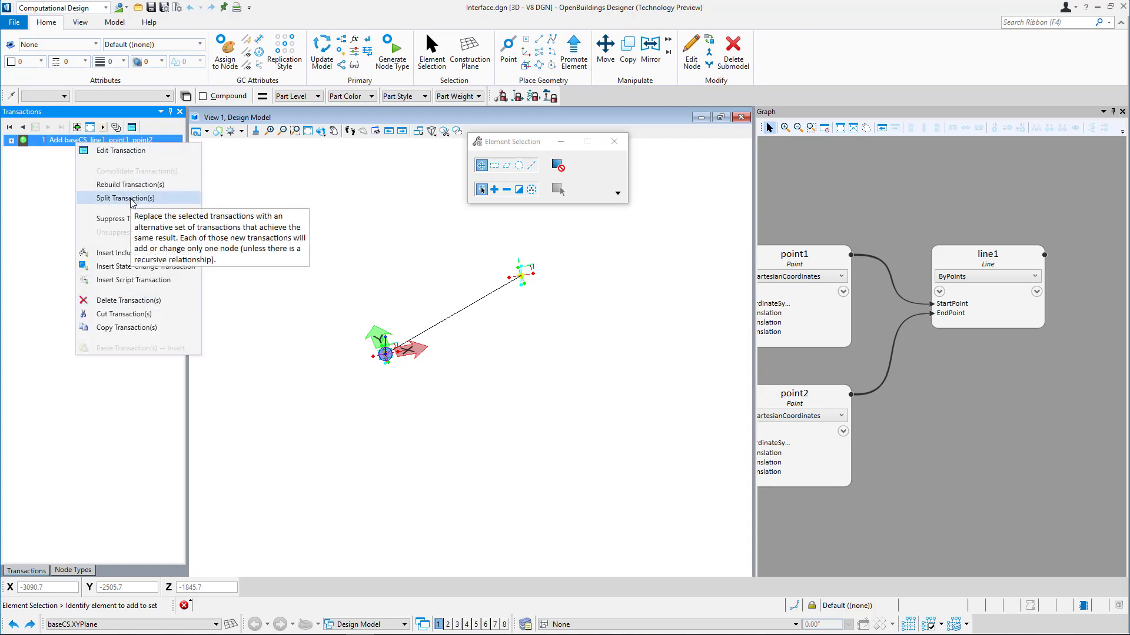
{"action": "left_click", "coordinate": [131, 200]}
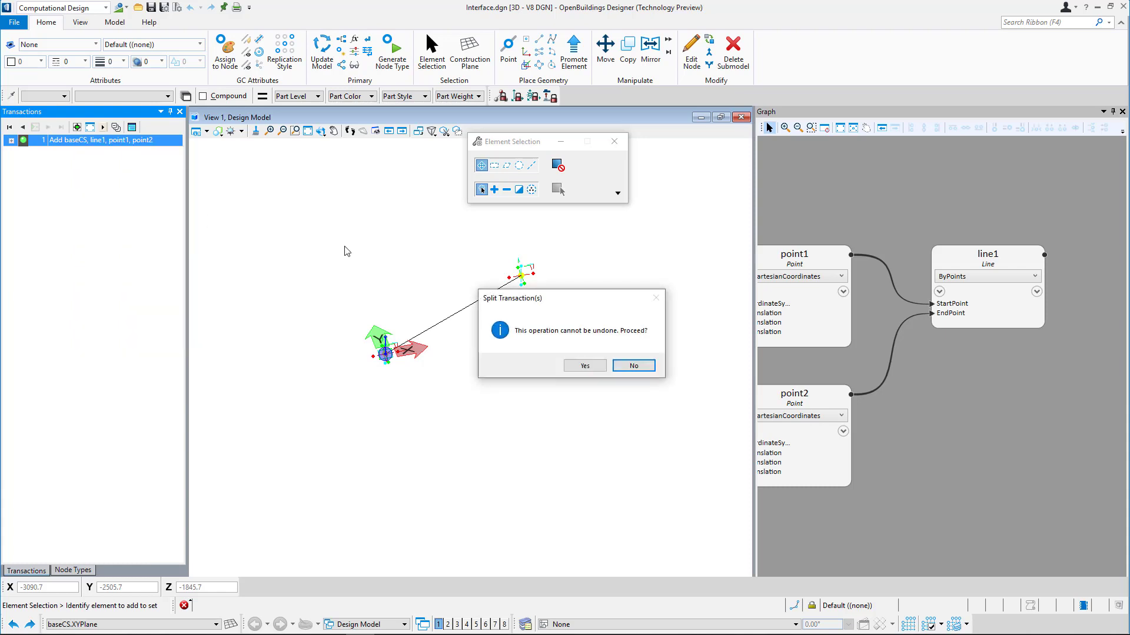
{"action": "left_click", "coordinate": [594, 369]}
Step: Consolidate Add point1 and Add point2 into one 'Add point1, point2' transaction
{"action": "left_click", "coordinate": [100, 152]}
{"action": "left_click", "coordinate": [104, 167], "text": "shift"}
{"action": "right_click", "coordinate": [104, 167]}
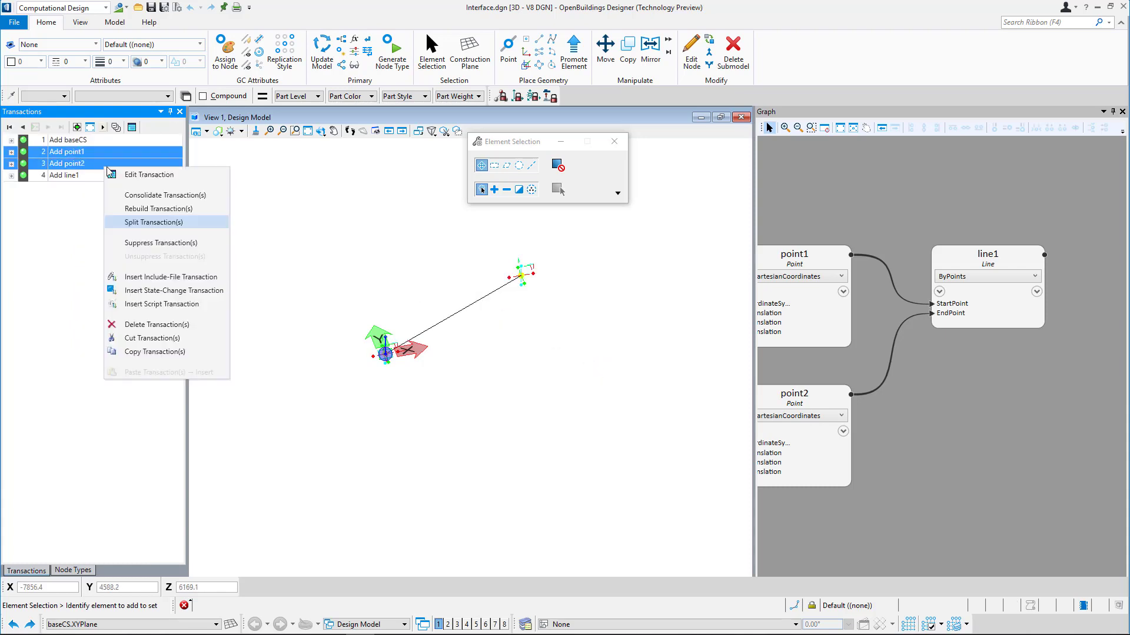
{"action": "left_click", "coordinate": [174, 196]}
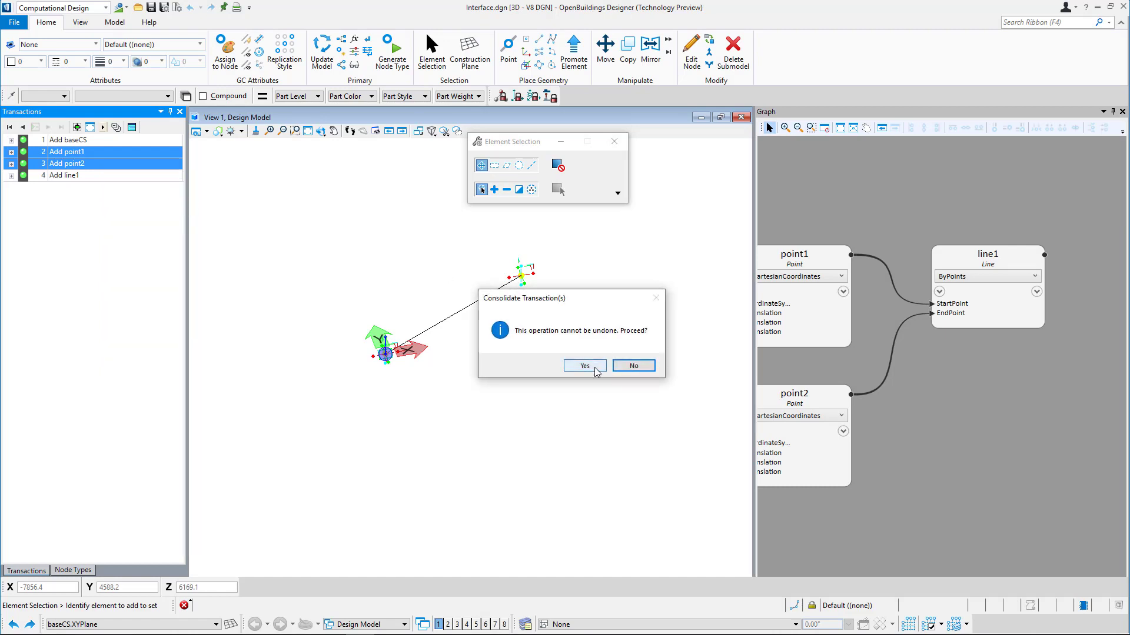
{"action": "left_click", "coordinate": [584, 368]}
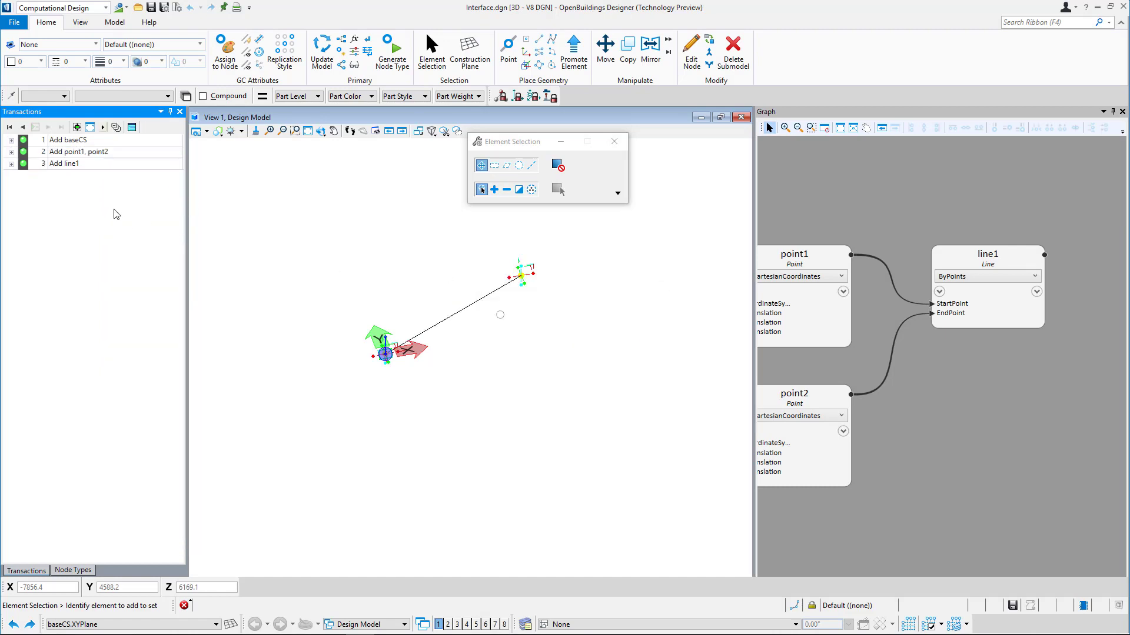
{"action": "left_click", "coordinate": [97, 152]}
{"action": "right_click", "coordinate": [97, 152]}
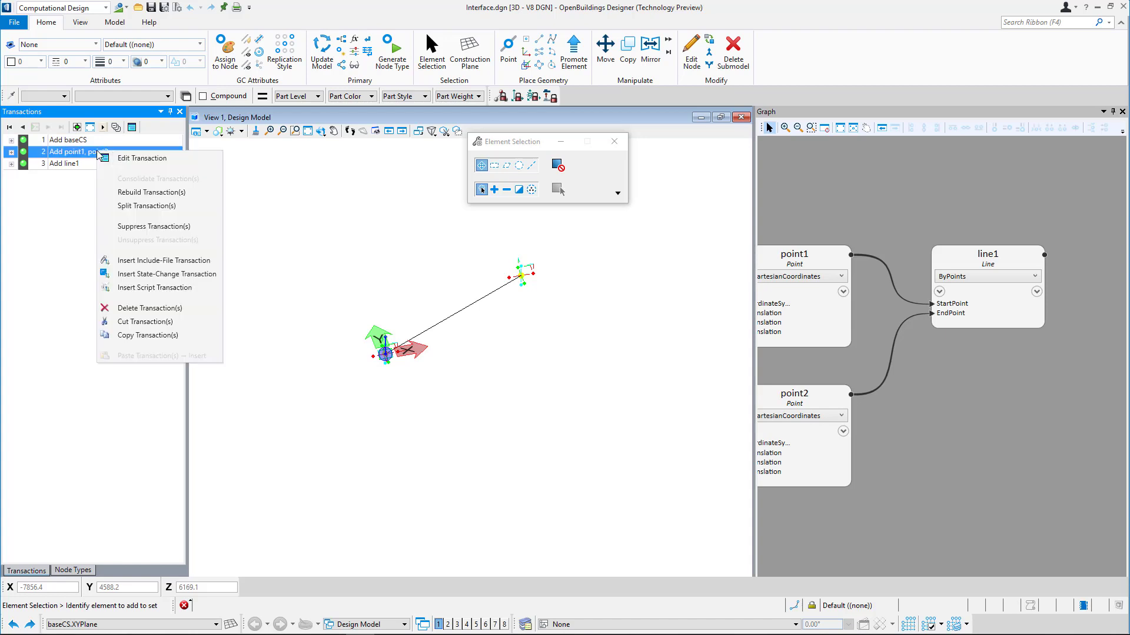
{"action": "left_click", "coordinate": [131, 159]}
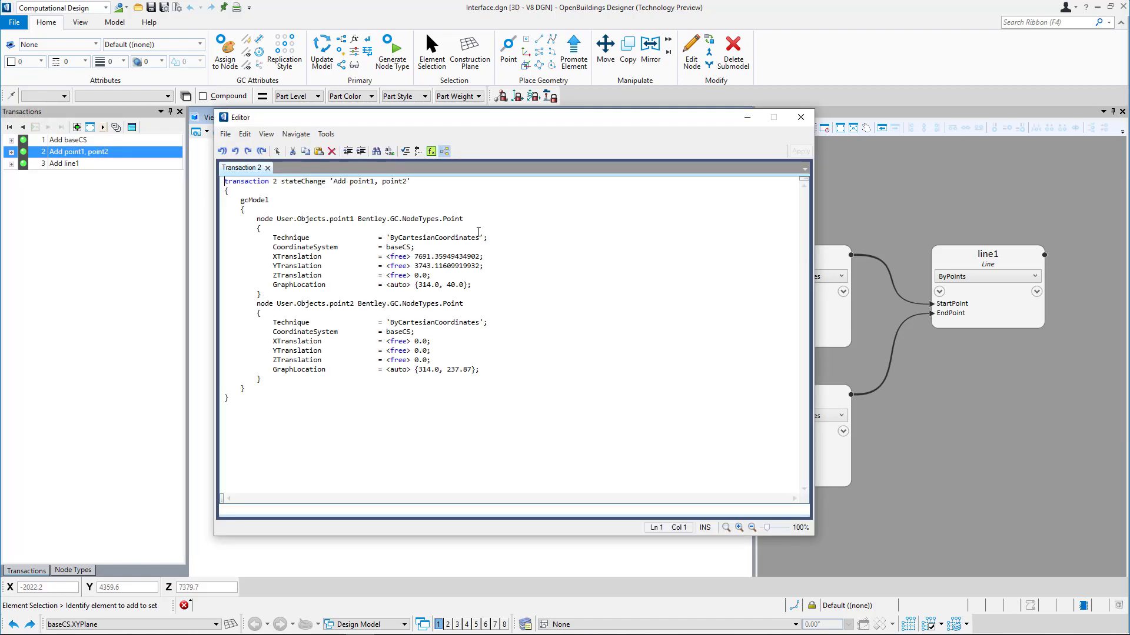
{"action": "left_click", "coordinate": [801, 117]}
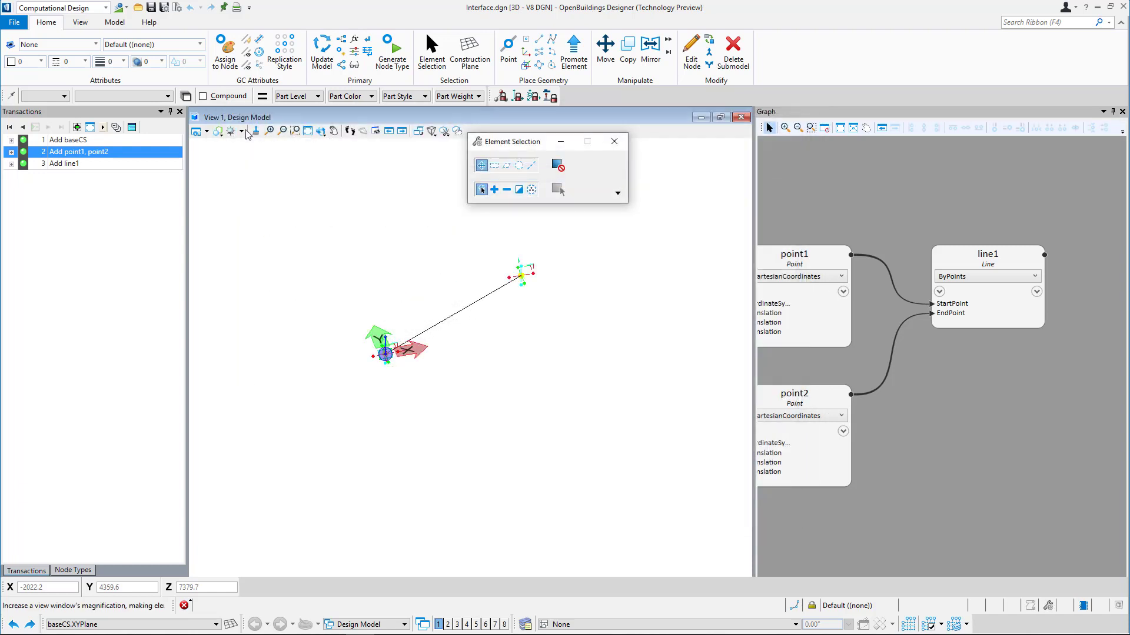
{"action": "left_click", "coordinate": [137, 131]}
{"action": "scroll", "coordinate": [312, 255], "scroll_direction": "down", "scroll_amount": 3}
{"action": "scroll", "coordinate": [321, 235], "scroll_direction": "up", "scroll_amount": 6}
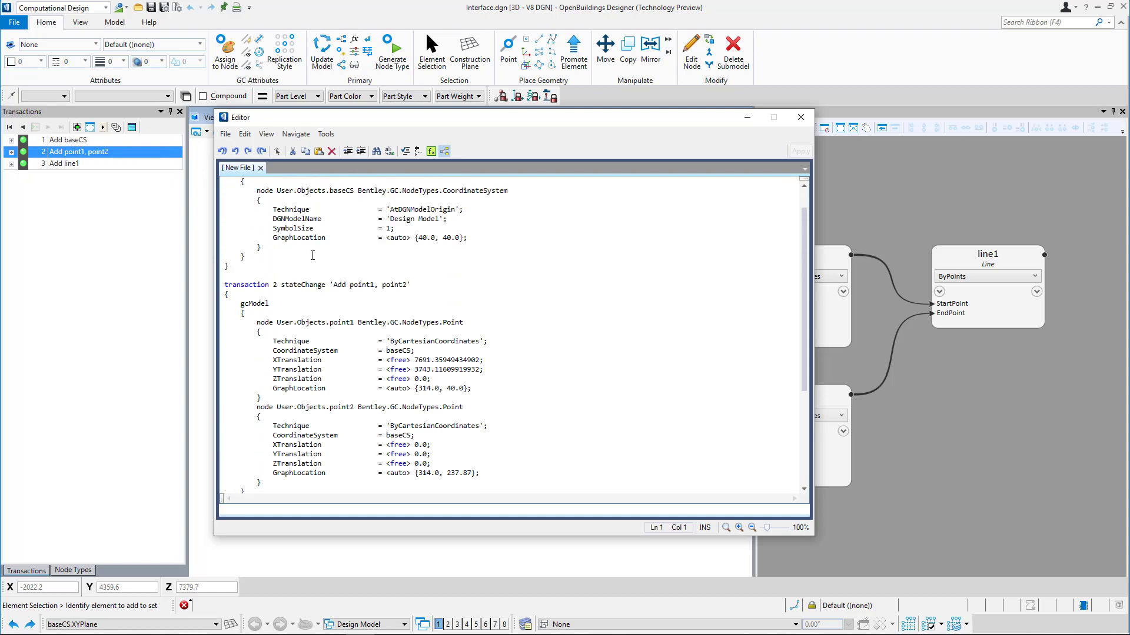
{"action": "left_click", "coordinate": [225, 135]}
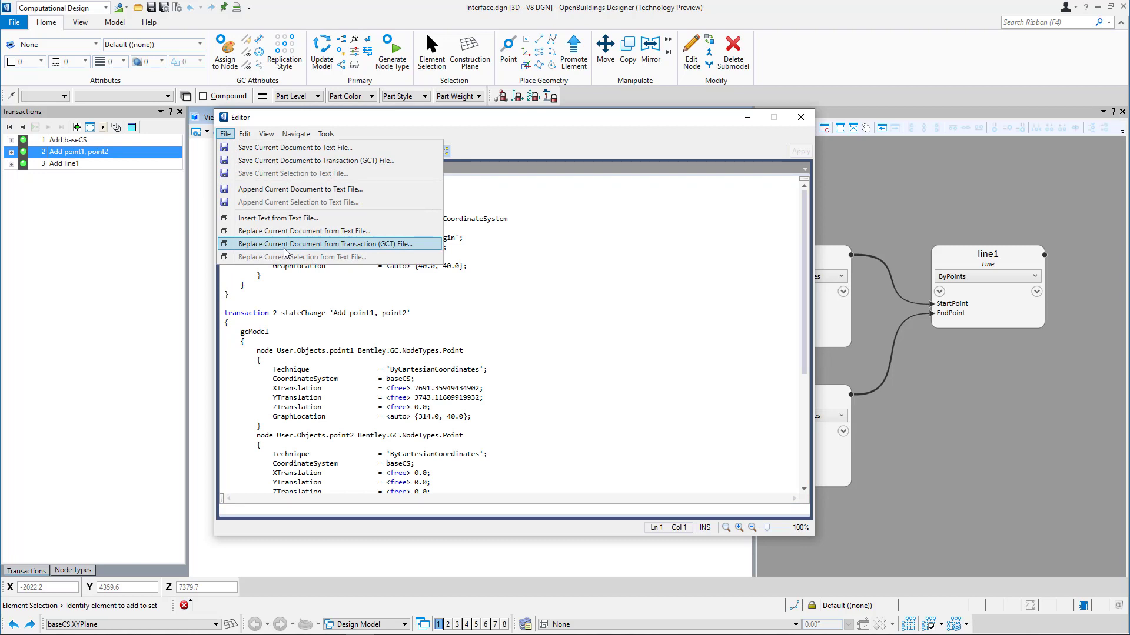
{"action": "left_click", "coordinate": [801, 117]}
{"action": "left_click", "coordinate": [801, 117]}
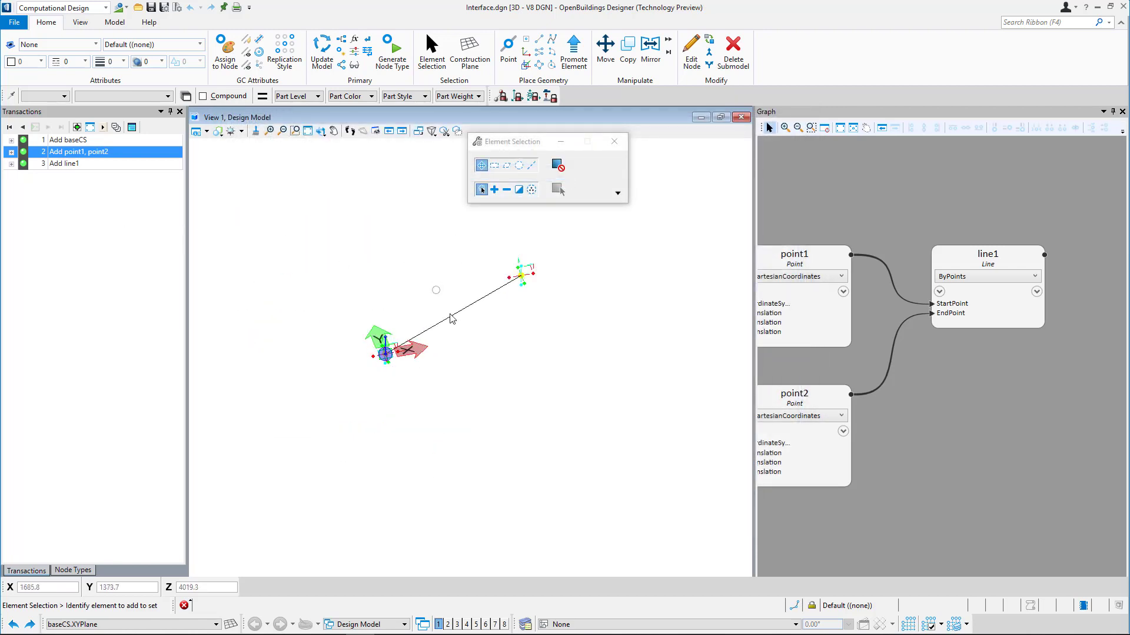
Step: Set point2's XTranslation to 3000 and move it to the lower right
{"action": "middle_click_drag", "start_coordinate": [843, 338], "coordinate": [942, 336]}
{"action": "left_click", "coordinate": [951, 451]}
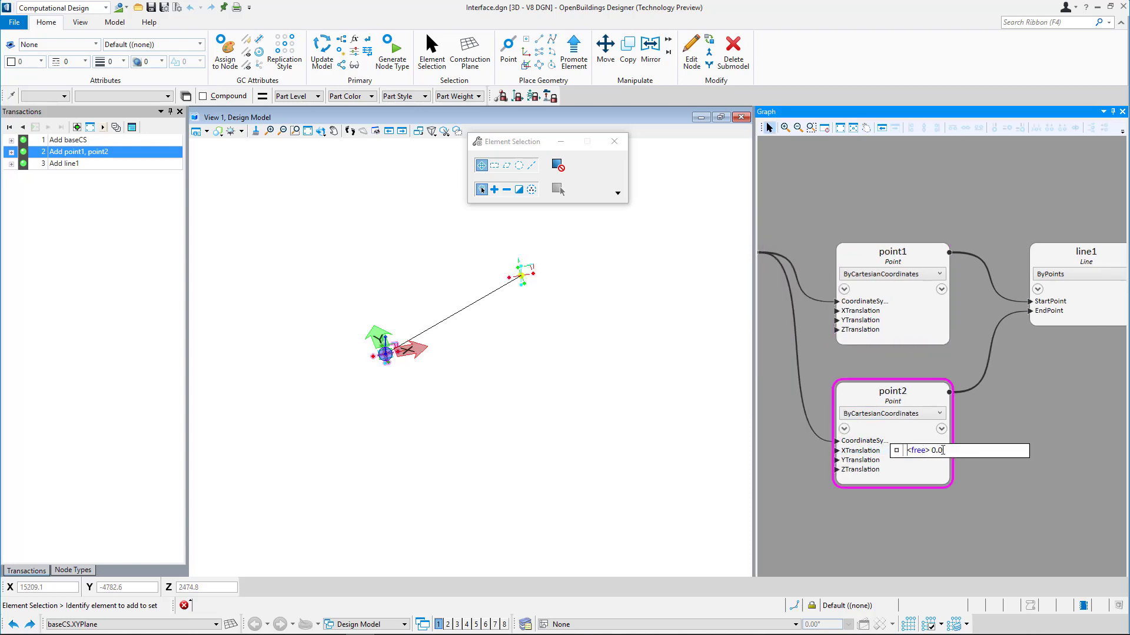
{"action": "left_click_drag", "start_coordinate": [943, 451], "coordinate": [904, 454]}
{"action": "type", "text": "3000"}
{"action": "key", "text": "Return"}
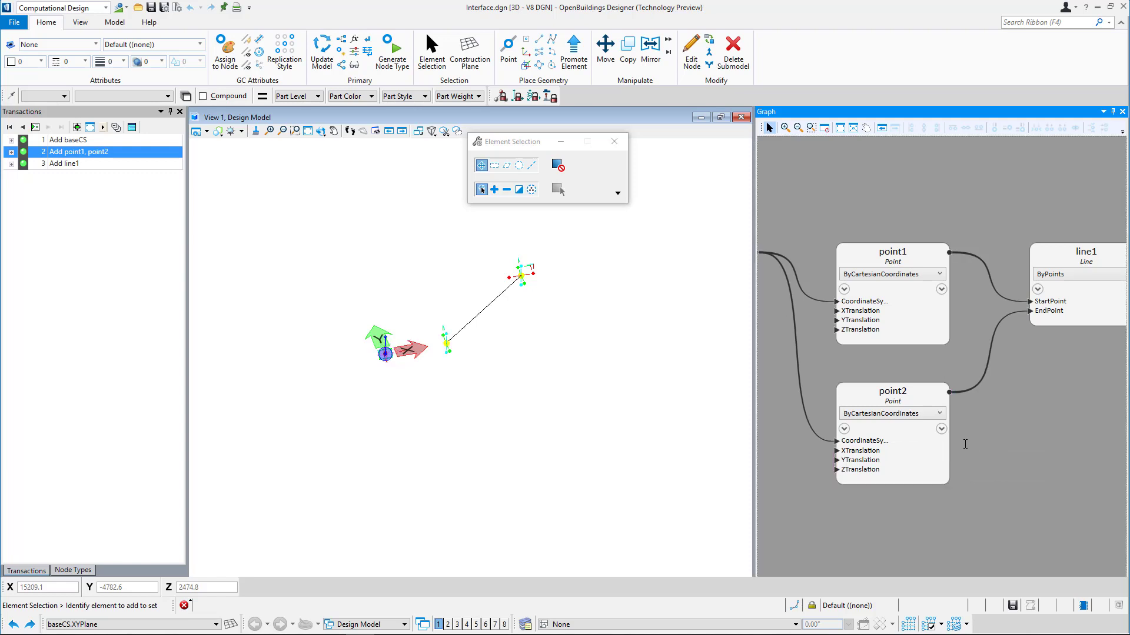
{"action": "scroll", "coordinate": [468, 356], "scroll_direction": "up", "scroll_amount": 2}
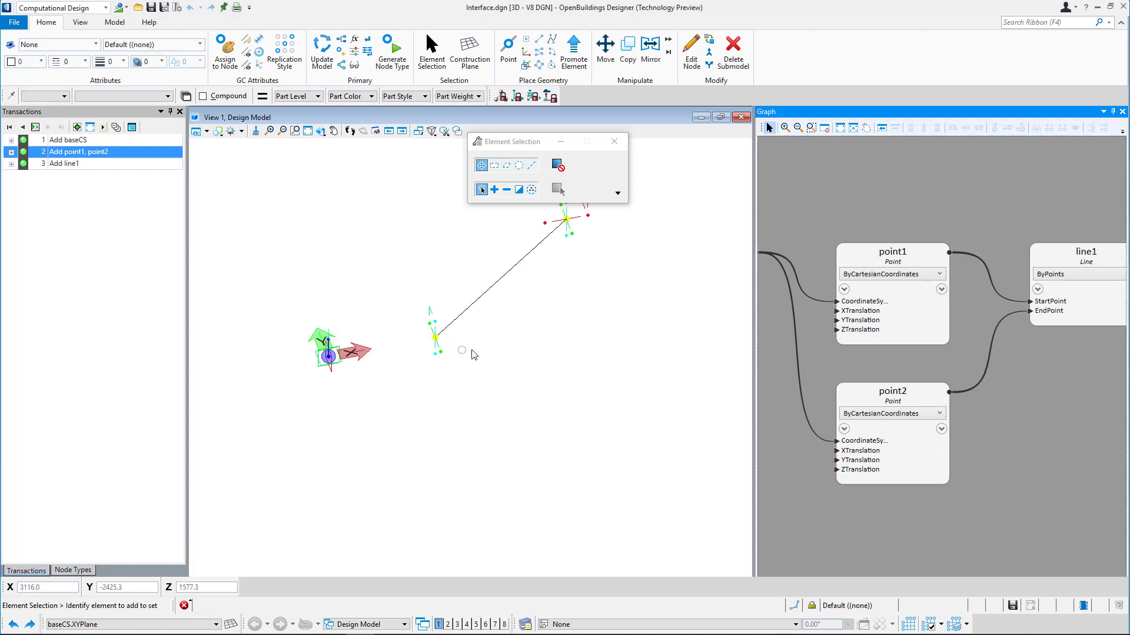
{"action": "left_click", "coordinate": [605, 47]}
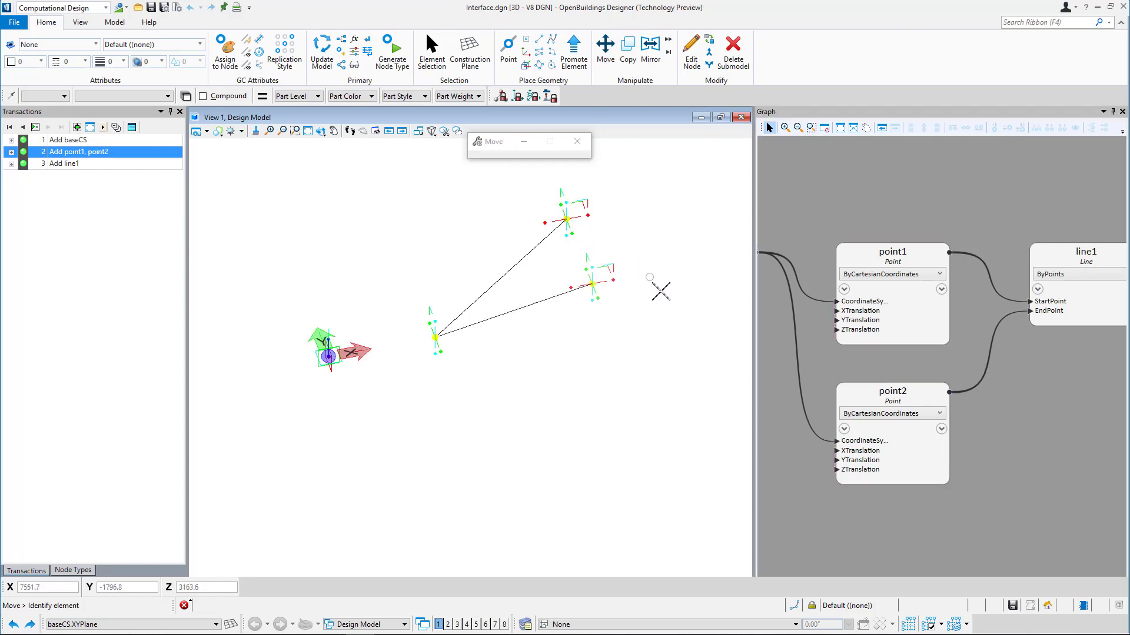
{"action": "left_click", "coordinate": [684, 397]}
{"action": "key", "text": "Escape"}
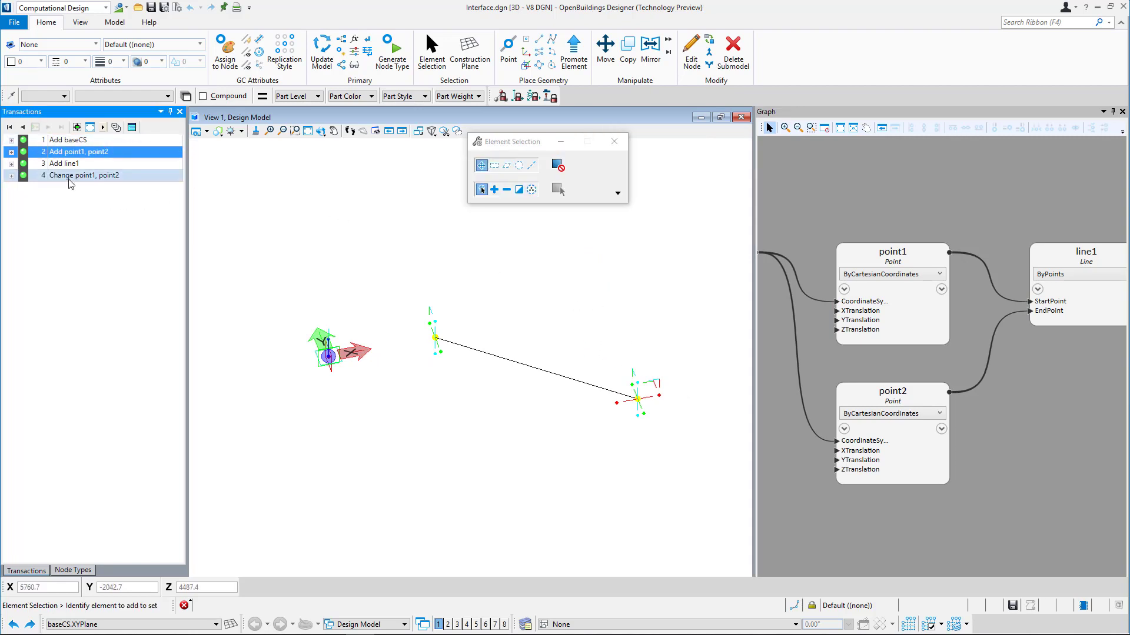
Step: Suppress the 'Change point1, point2' transaction so line1 reverts
{"action": "left_click", "coordinate": [24, 175]}
{"action": "left_click", "coordinate": [24, 175]}
{"action": "right_click", "coordinate": [57, 175]}
{"action": "left_click", "coordinate": [106, 253]}
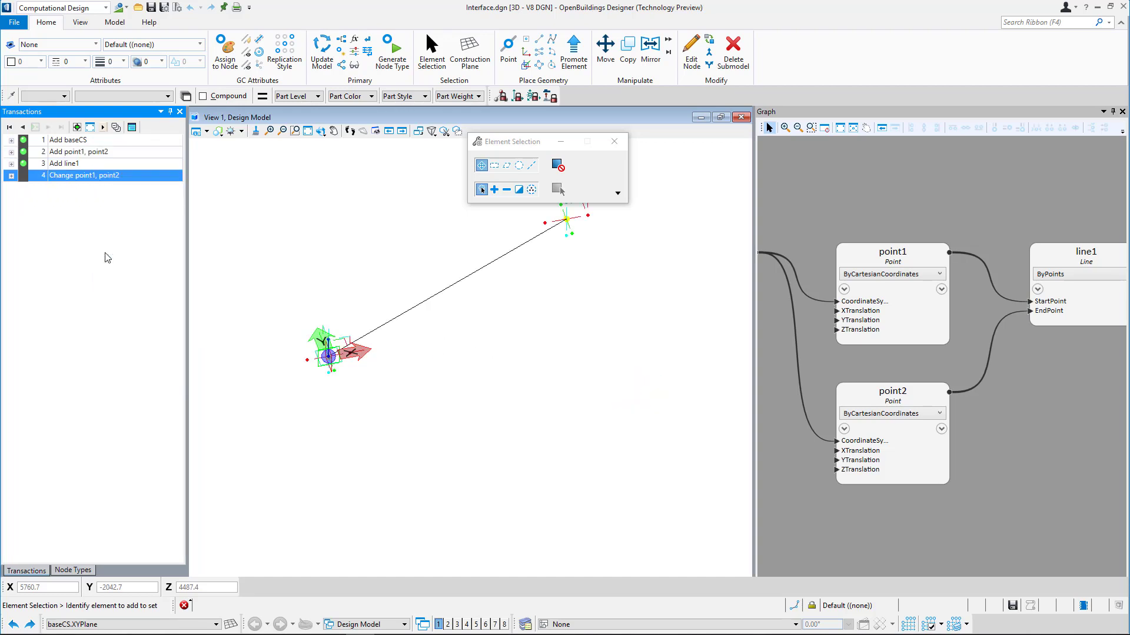
{"action": "middle_click_drag", "start_coordinate": [510, 336], "coordinate": [566, 384]}
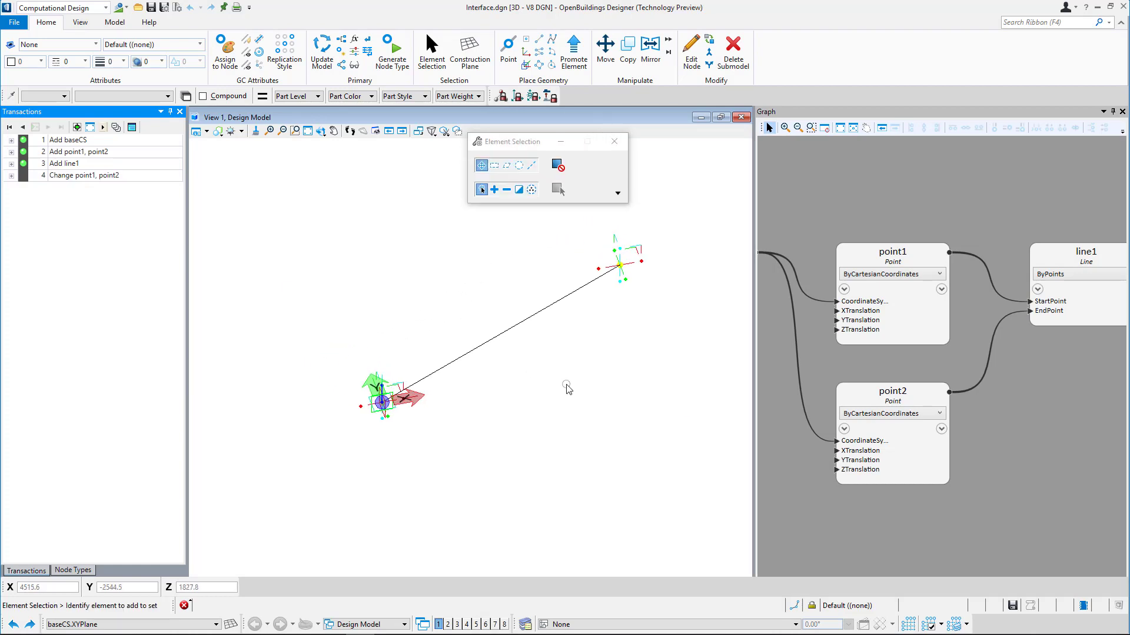